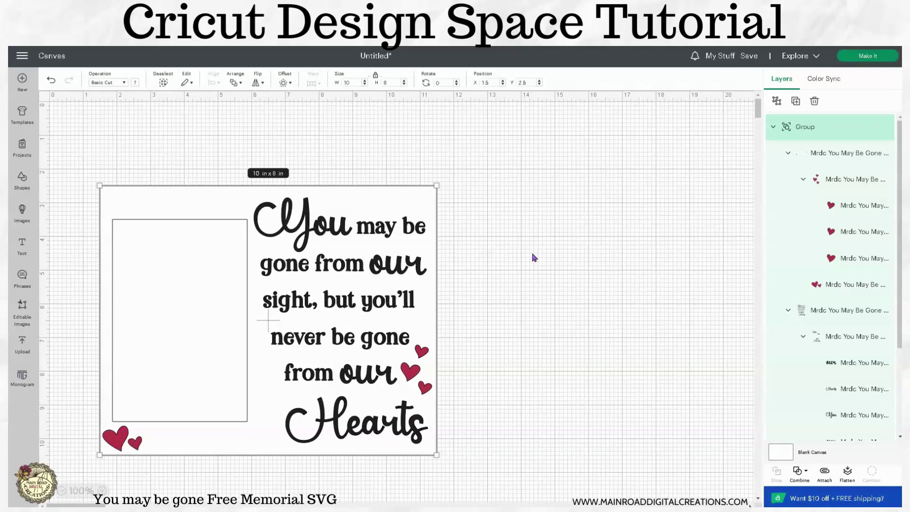
Ungroup the outer group of the memorial design and move the whole design to the right on the canvas, at about X 9.4.
left_click_drag(290, 254, 348, 229)
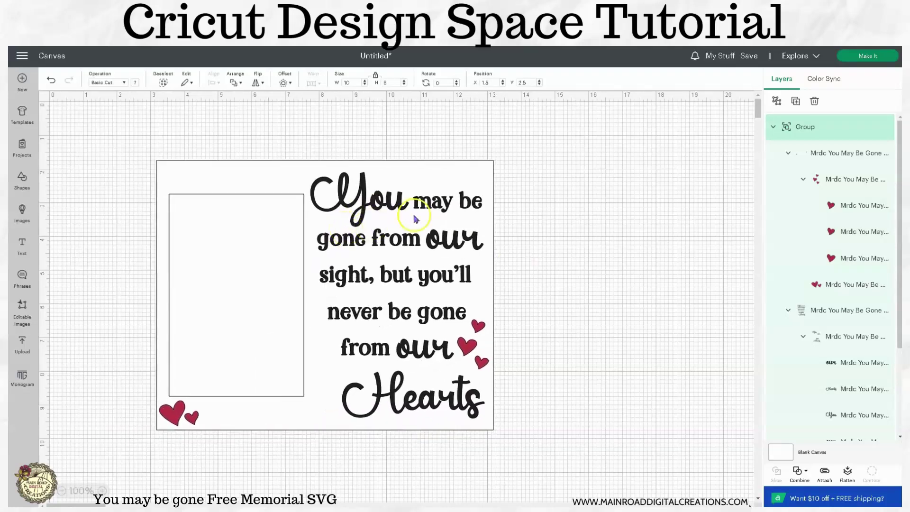
left_click(779, 102)
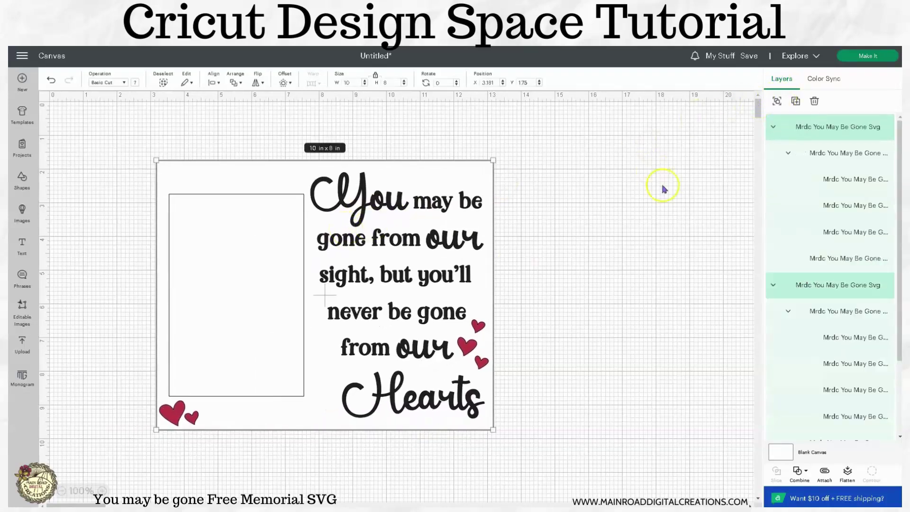
left_click(588, 209)
left_click_drag(549, 417, 154, 144)
left_click_drag(189, 177, 407, 163)
left_click(189, 187)
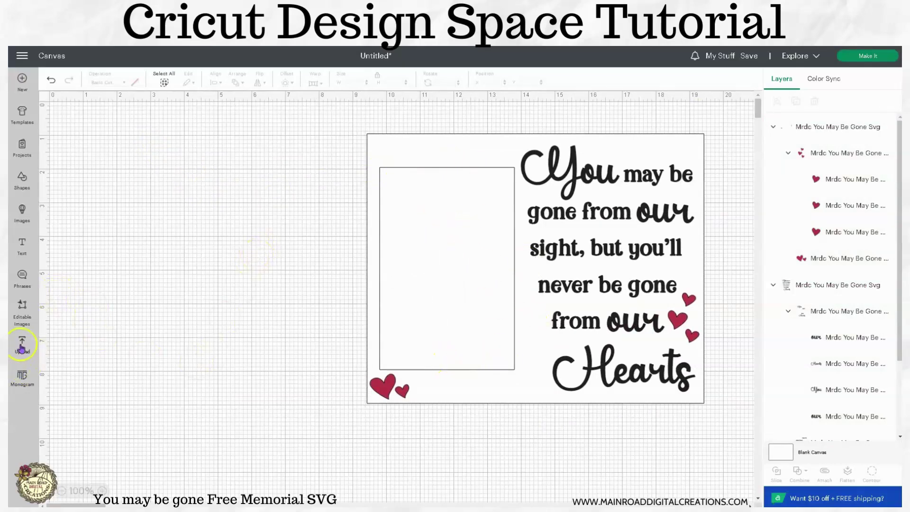
Start an image upload and browse to the "pictures not in folder" folder inside "pictures" on Local Disk (D:).
left_click(22, 347)
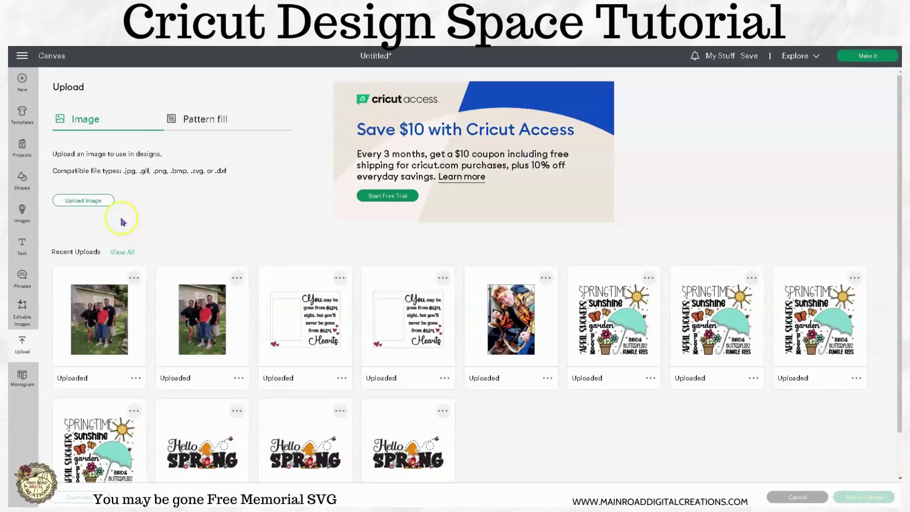
left_click(94, 207)
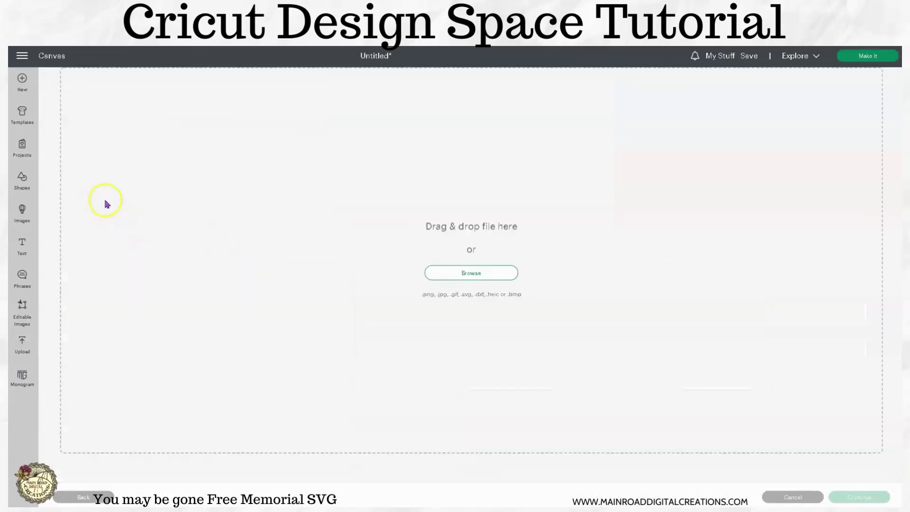
left_click(465, 274)
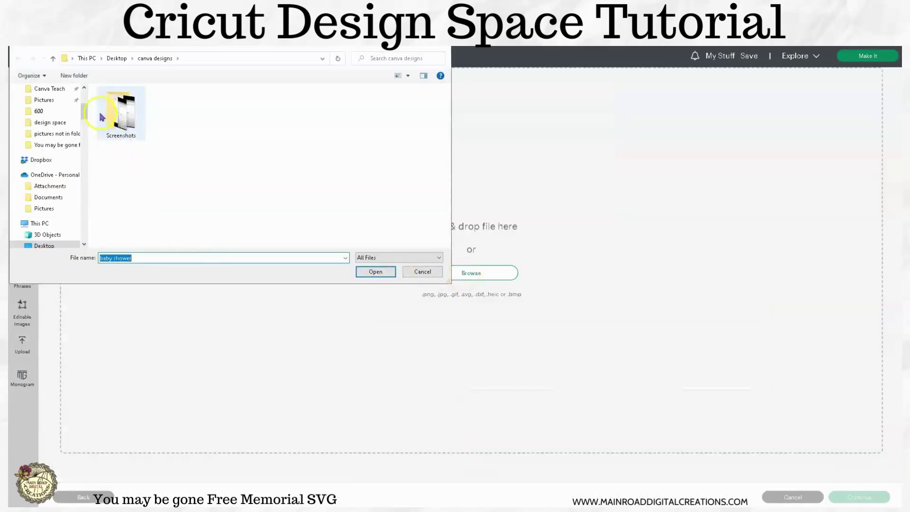
left_click_drag(83, 114, 86, 100)
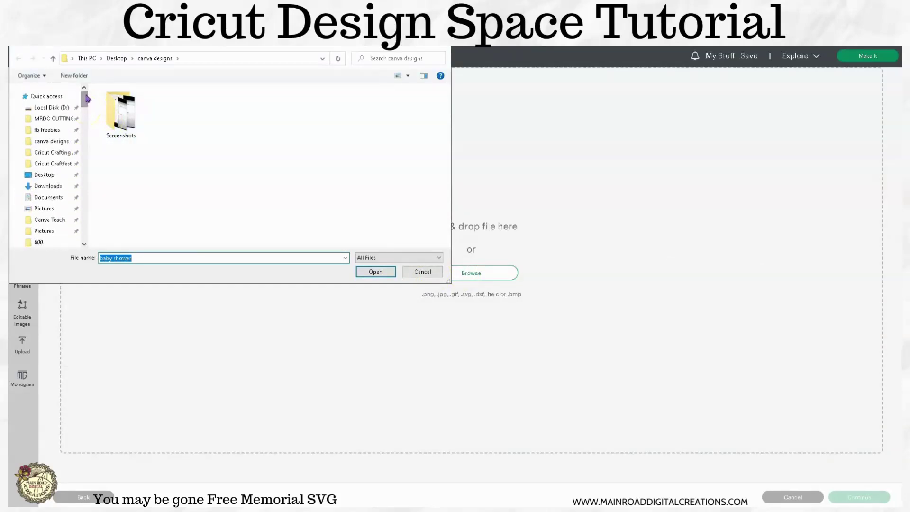
left_click(52, 108)
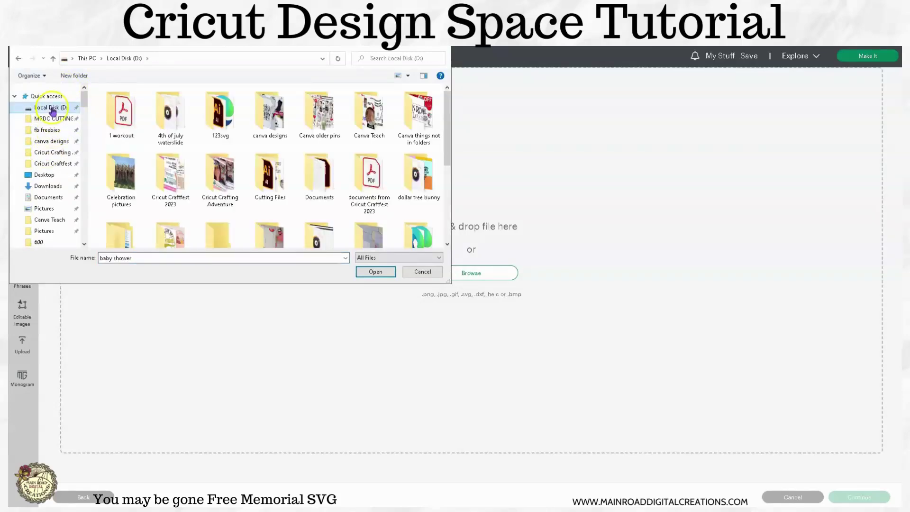
scroll(284, 133, "down", 2)
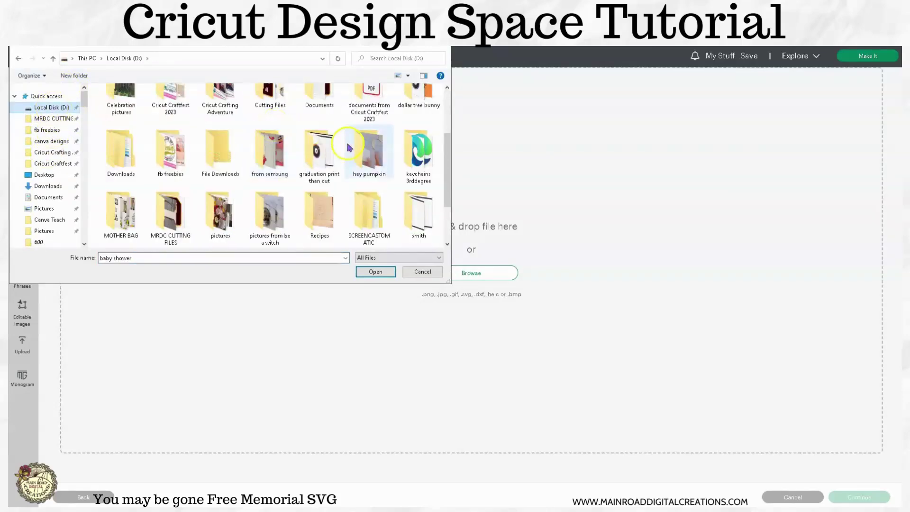
left_click(219, 214)
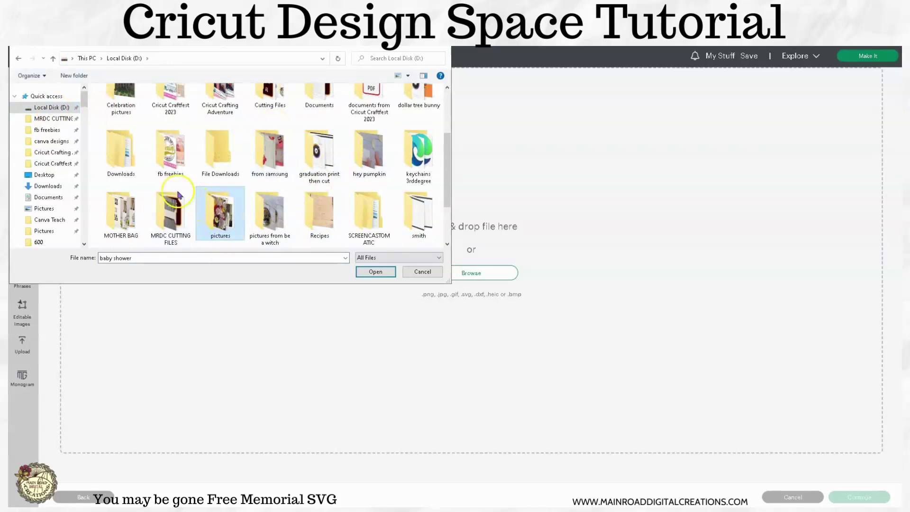
double_click(220, 204)
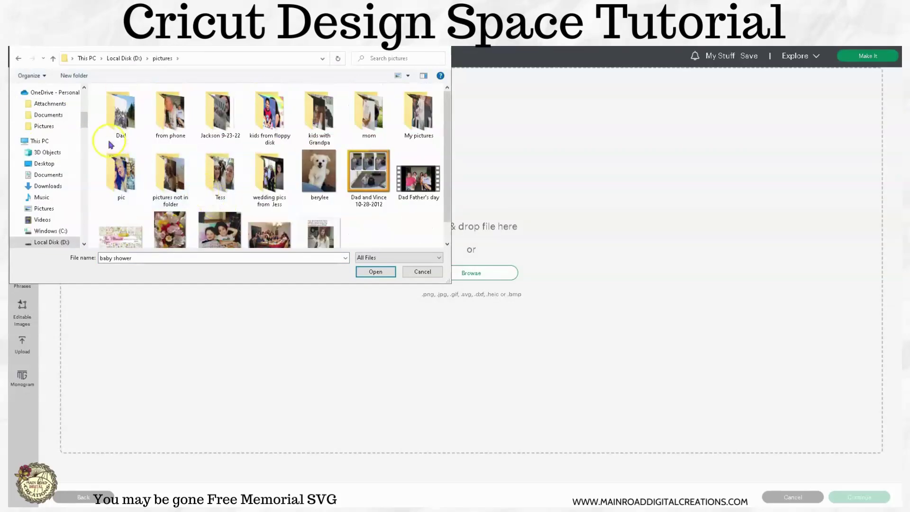
double_click(174, 179)
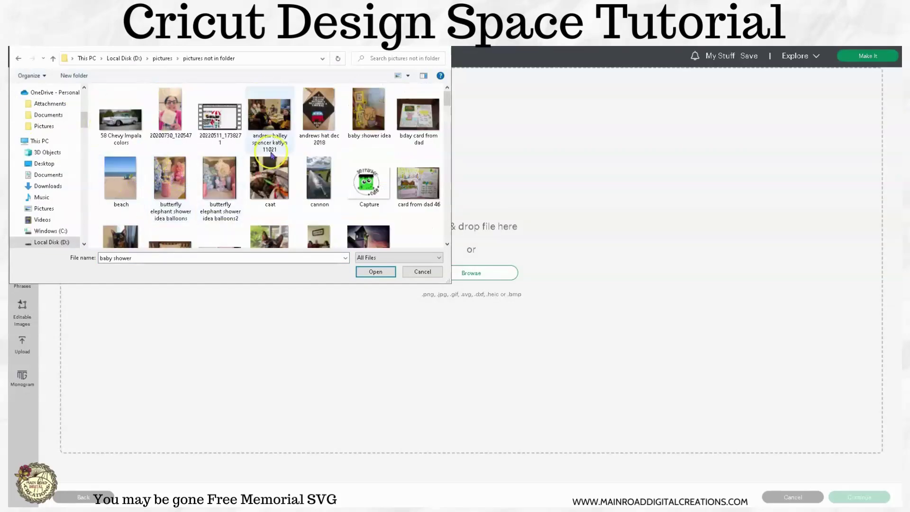
Find the outdoor family photo of four people dated 6-19-20 in the folder and open it for upload.
scroll(270, 161, "down", 5)
scroll(270, 156, "down", 5)
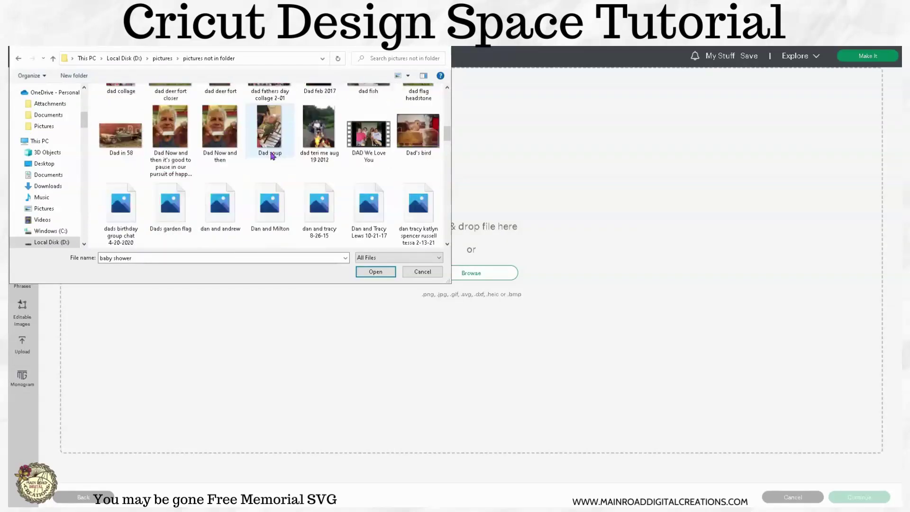
scroll(272, 157, "down", 3)
scroll(268, 159, "up", 1)
scroll(267, 161, "down", 1)
scroll(266, 162, "down", 2)
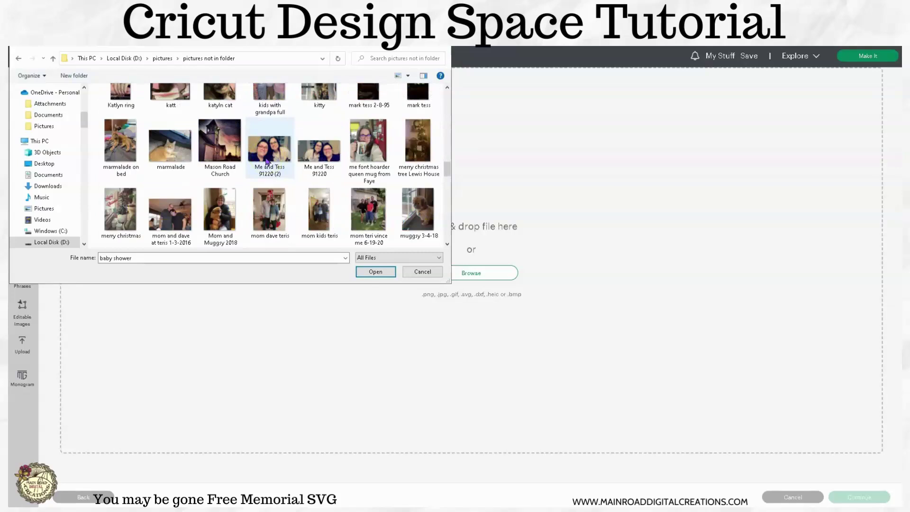
scroll(267, 162, "down", 1)
left_click(370, 174)
left_click(377, 271)
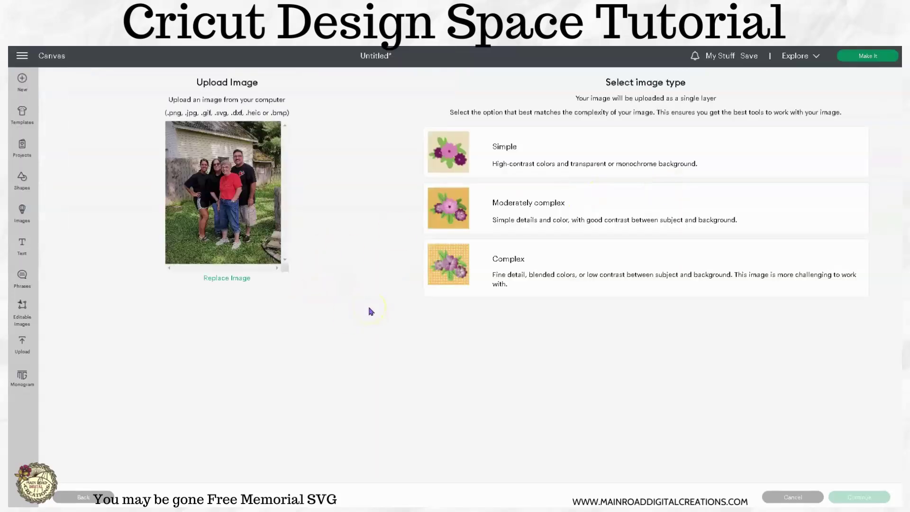
Set the photo's image type to Complex and upload it as a Print Then Cut image.
left_click(525, 260)
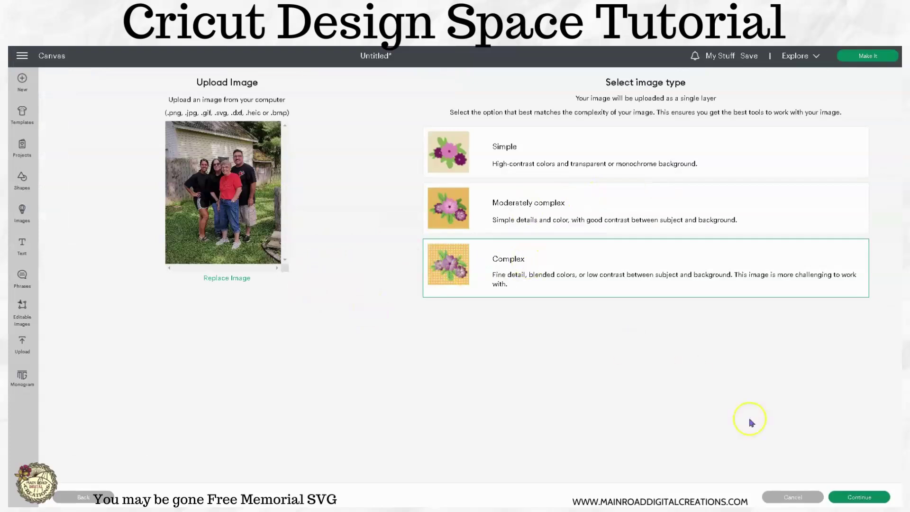
left_click(848, 490)
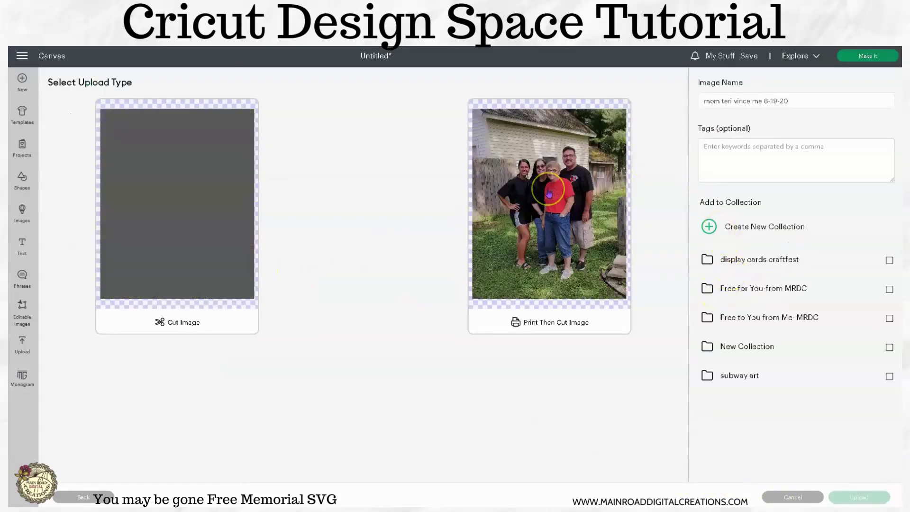
left_click(549, 192)
left_click(859, 497)
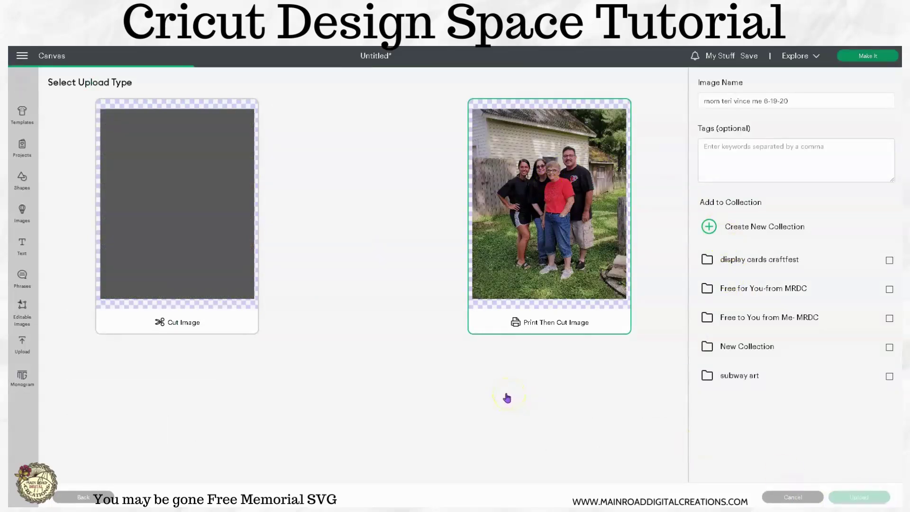
Add the newly uploaded family photo to the canvas.
left_click(609, 392)
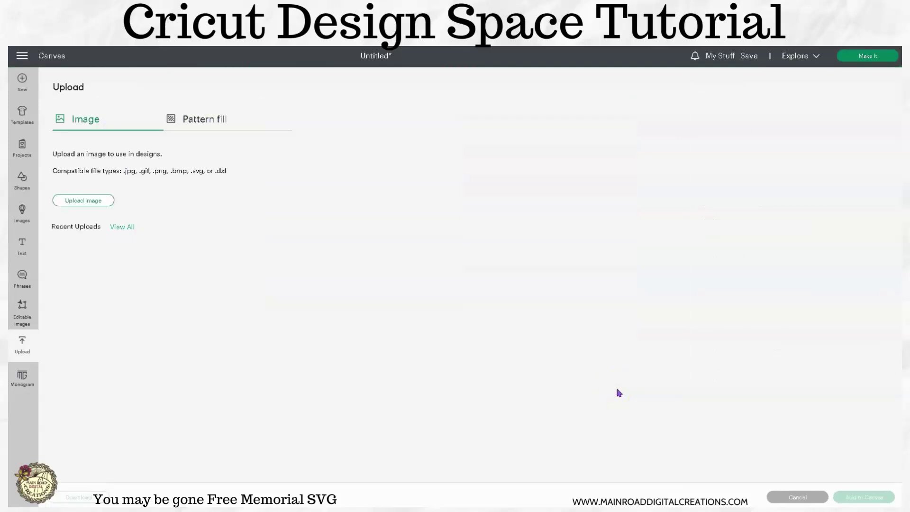
left_click(117, 348)
left_click(866, 493)
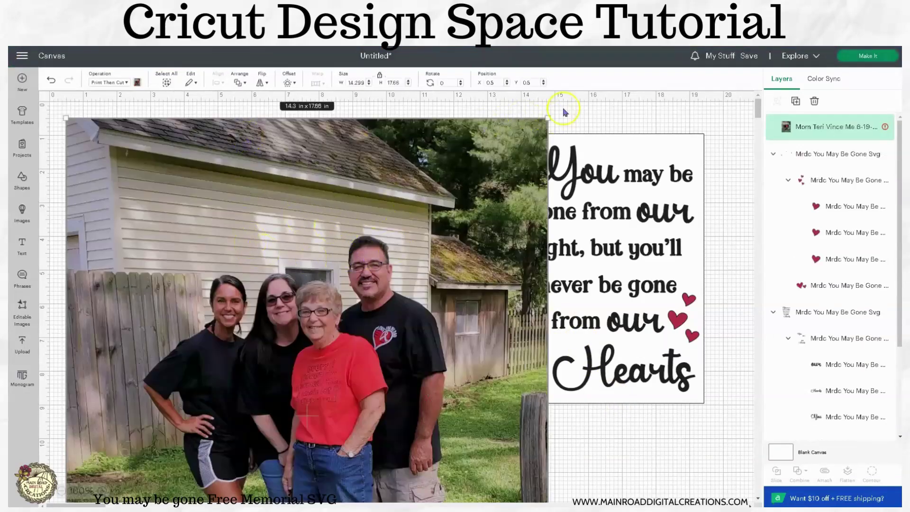
Scale the photo down to about 8.47 x 10.47 in and place it left of the memorial design.
left_click_drag(545, 115, 360, 335)
left_click_drag(209, 403, 188, 221)
left_click(479, 144)
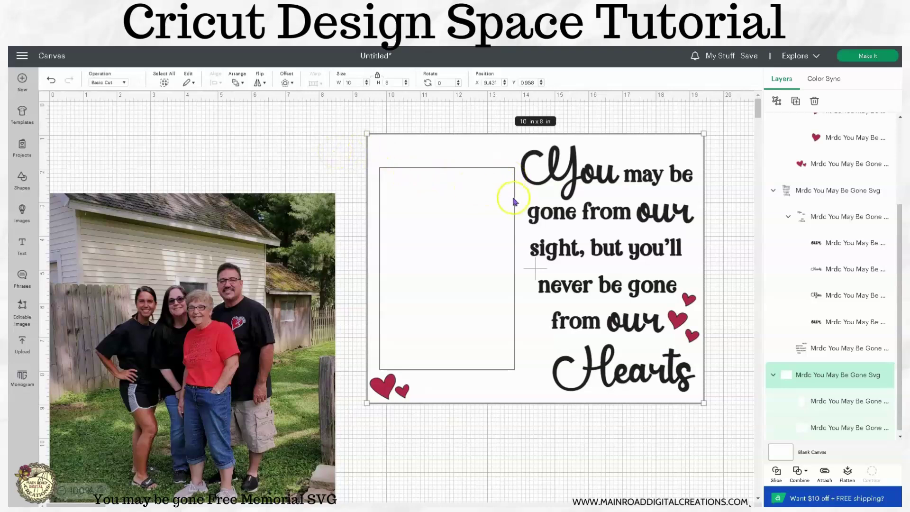
left_click_drag(226, 256, 232, 184)
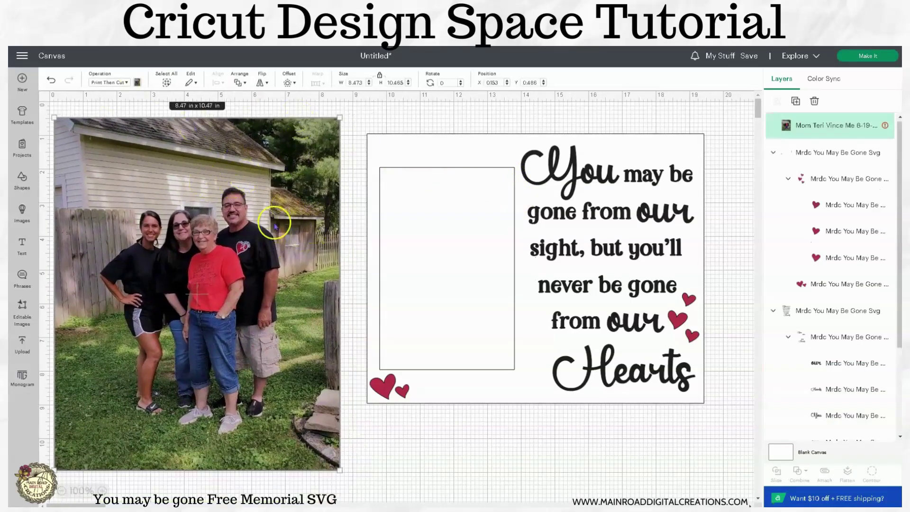
Duplicate the 10 x 8 in background panel together with its inner photo rectangle.
left_click(583, 443)
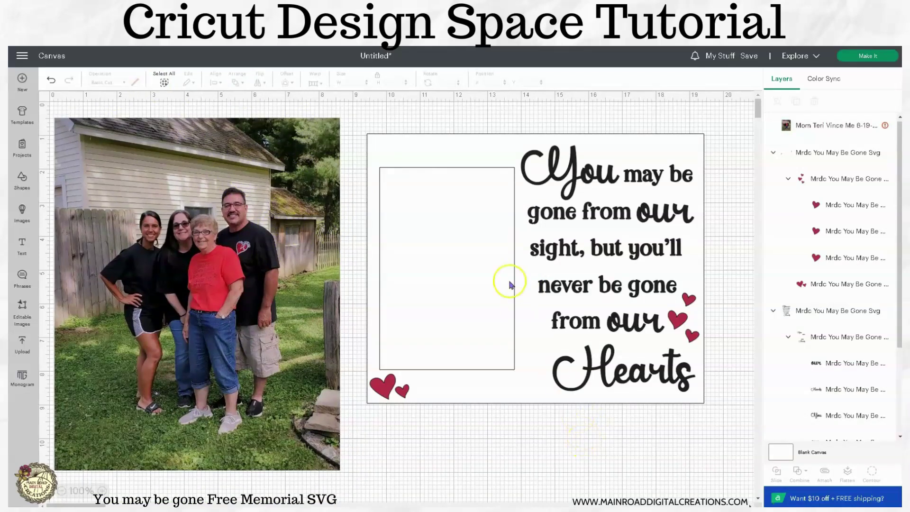
left_click(516, 192)
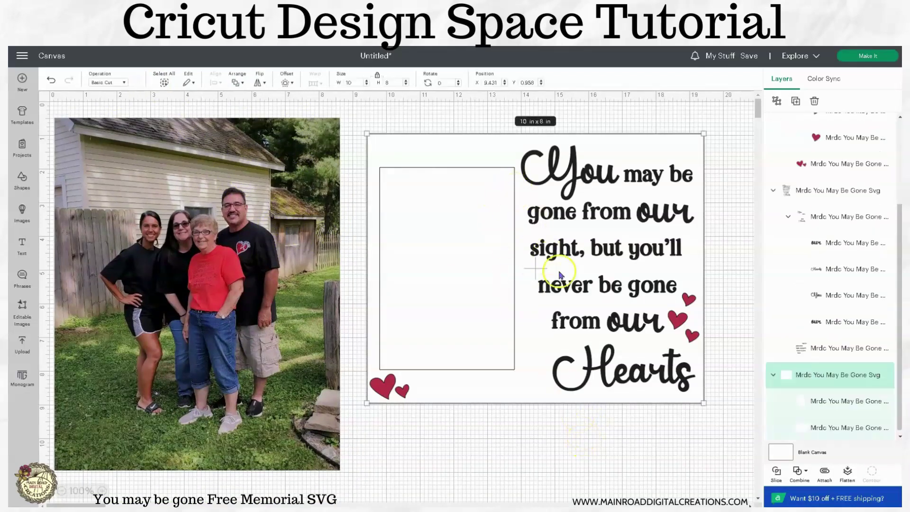
left_click(795, 101)
Group all parts of the original memorial design and move the group aside to the far right of the canvas.
left_click_drag(668, 452, 454, 104)
left_click_drag(476, 194, 559, 225)
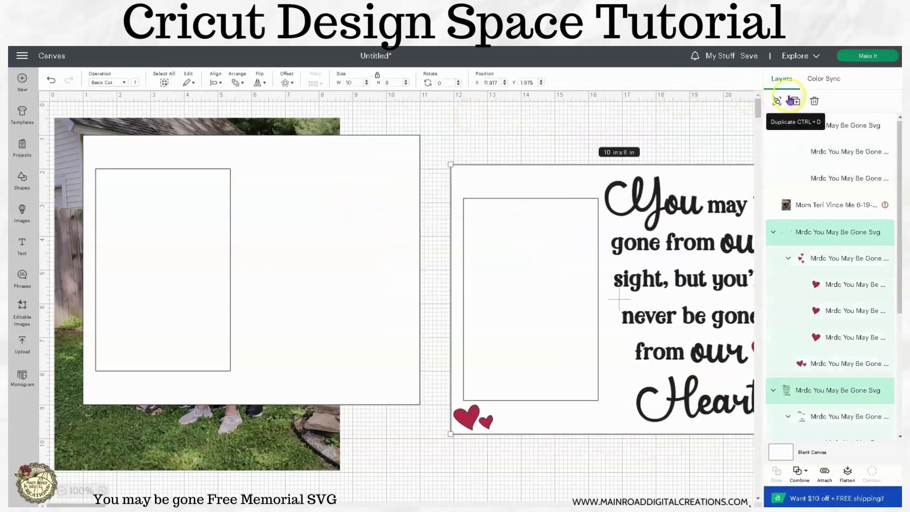
left_click(777, 102)
left_click_drag(494, 211, 709, 238)
Move the copied panel beside the photo, ungroup it, and delete its 10 x 8 in rectangle, keeping the 4 x 6 in rectangle.
left_click_drag(348, 255, 544, 260)
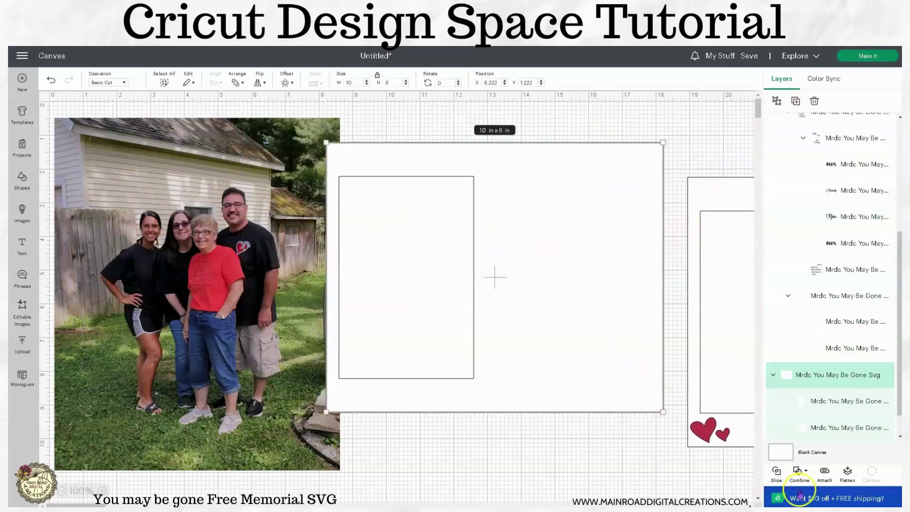
left_click(777, 101)
left_click(688, 131)
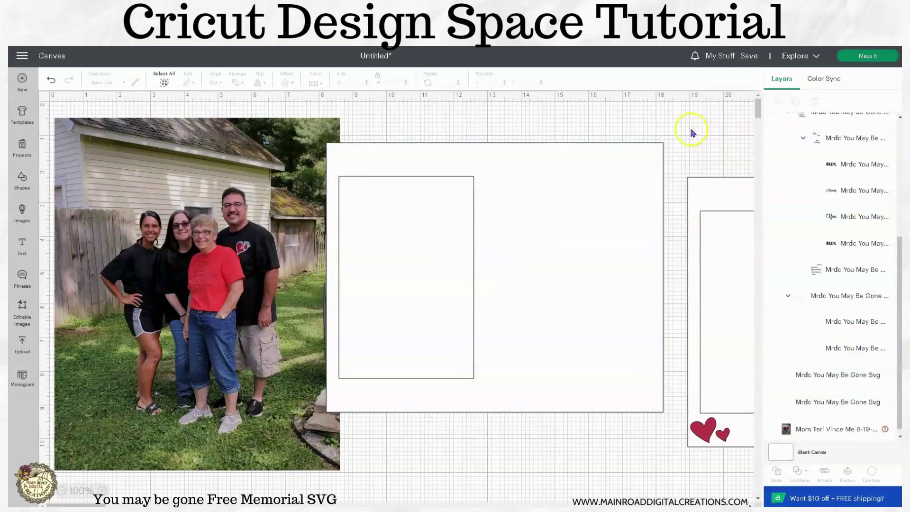
left_click(381, 227)
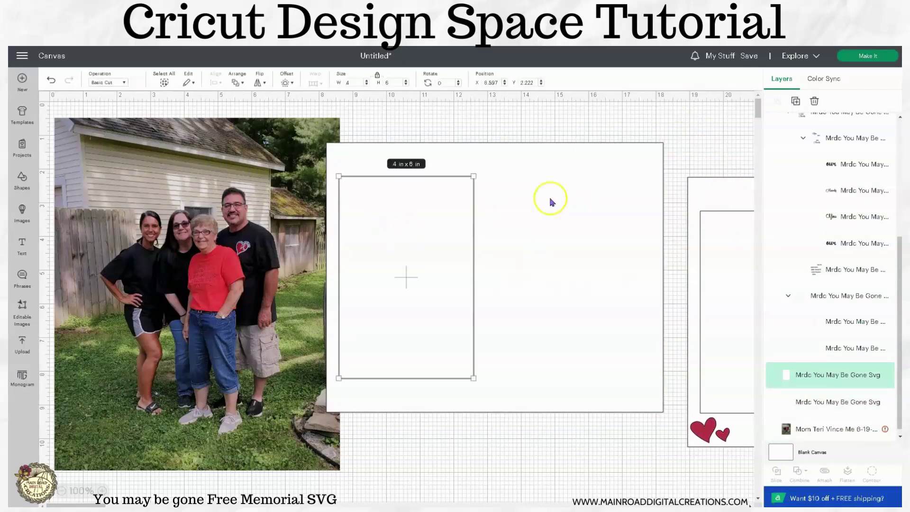
left_click(813, 101)
Place the photo behind the 4 x 6 in rectangle and scale it to about 5.06 x 6.25 in, extending past every edge.
left_click_drag(417, 290, 456, 282)
left_click_drag(193, 236, 351, 199)
left_click_drag(252, 125, 386, 289)
left_click_drag(477, 447, 456, 351)
left_click_drag(518, 362, 536, 379)
left_click_drag(531, 369, 524, 358)
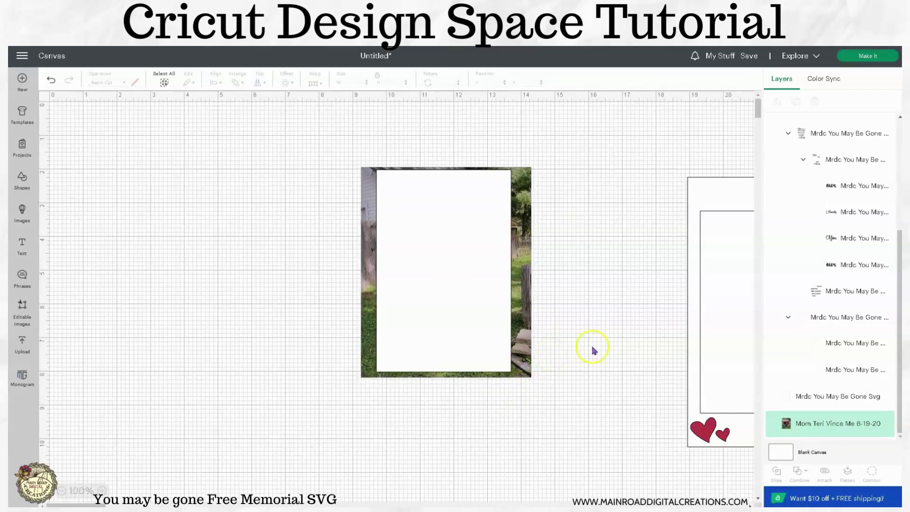
Send the 4 x 6 in rectangle to the back, behind the photo.
left_click(446, 274)
right_click(448, 279)
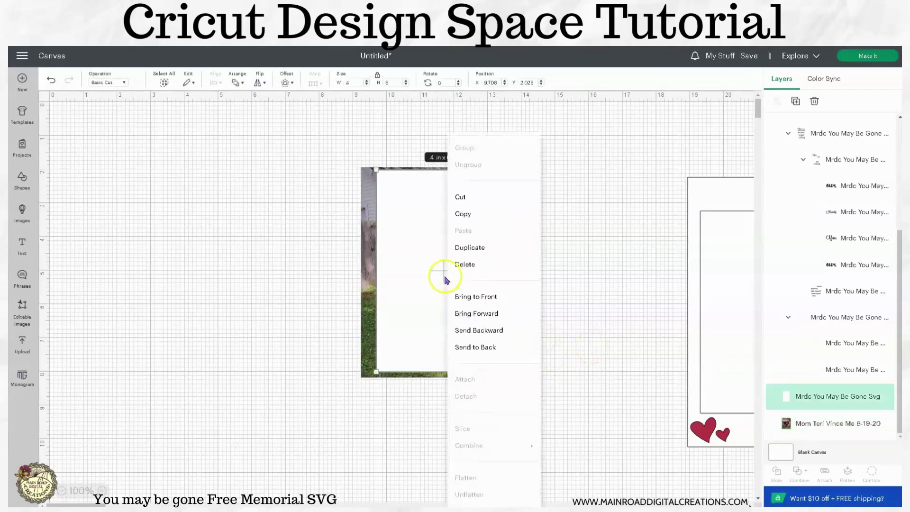
left_click(481, 349)
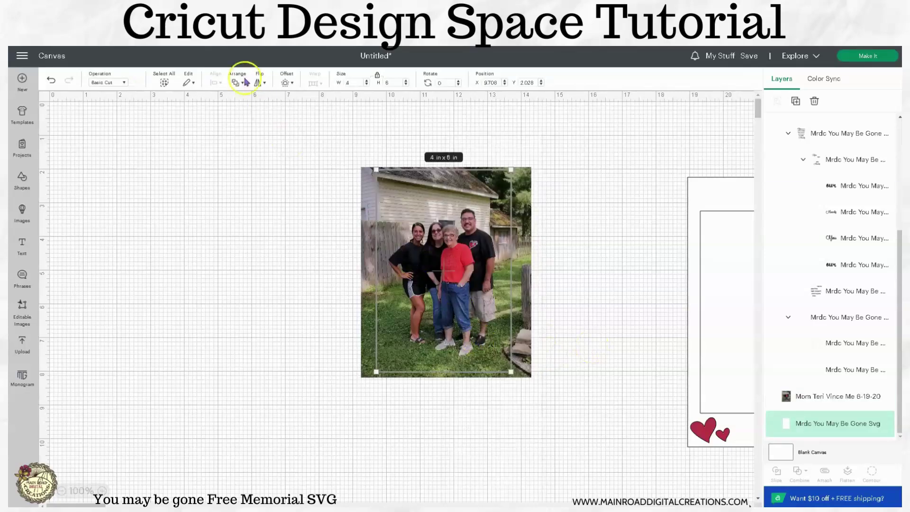
Check the rectangle's outline against the photo and enlarge the photo to about 5.64 x 6.97 in.
left_click(604, 276)
left_click_drag(578, 416, 494, 306)
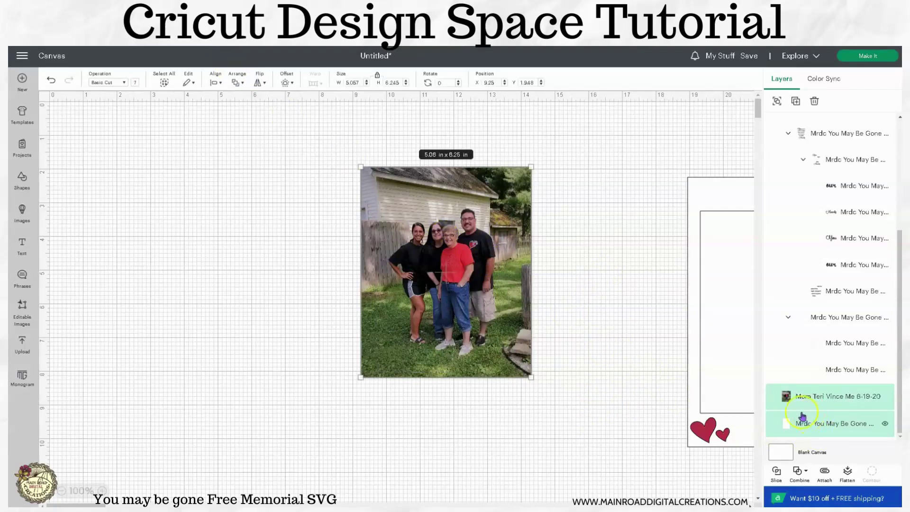
left_click(748, 413)
left_click(794, 429)
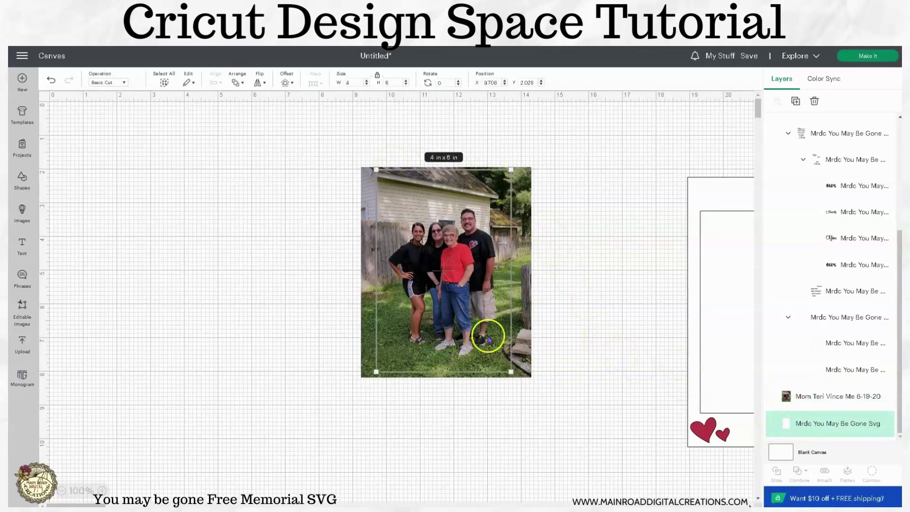
left_click(526, 377)
left_click_drag(531, 378, 552, 400)
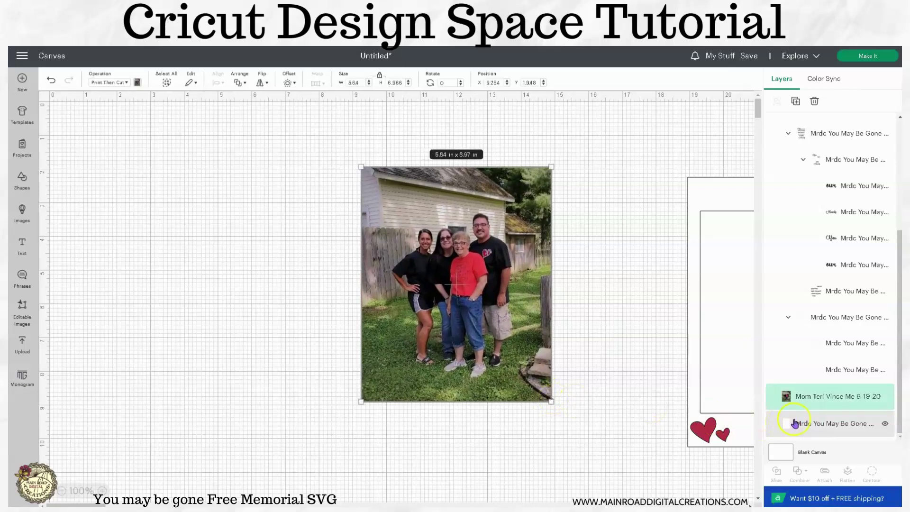
Shift the enlarged photo slightly up and left over the 4 x 6 in rectangle and select both objects.
left_click(779, 420)
left_click_drag(546, 397, 534, 386)
left_click_drag(590, 402, 295, 141)
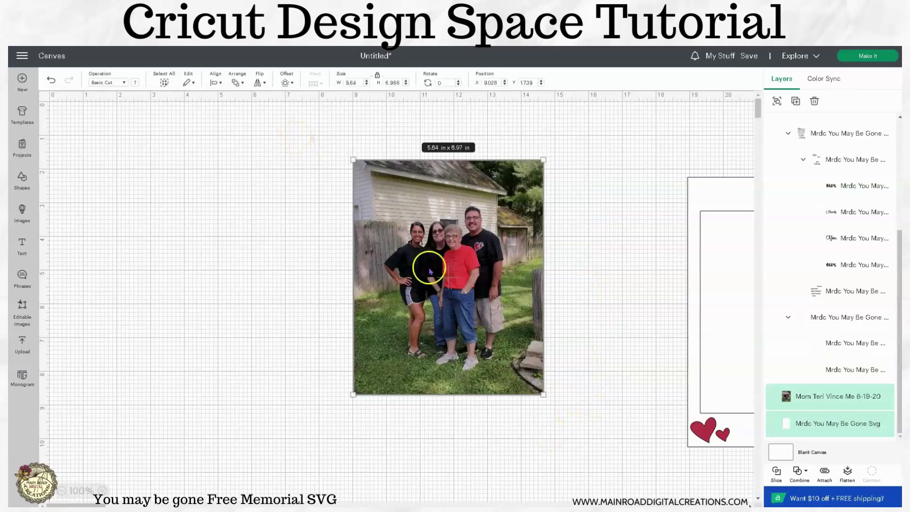
Shift the photo slightly up over the 4 x 6 in rectangle and check the rectangle's outline against it.
left_click(813, 431)
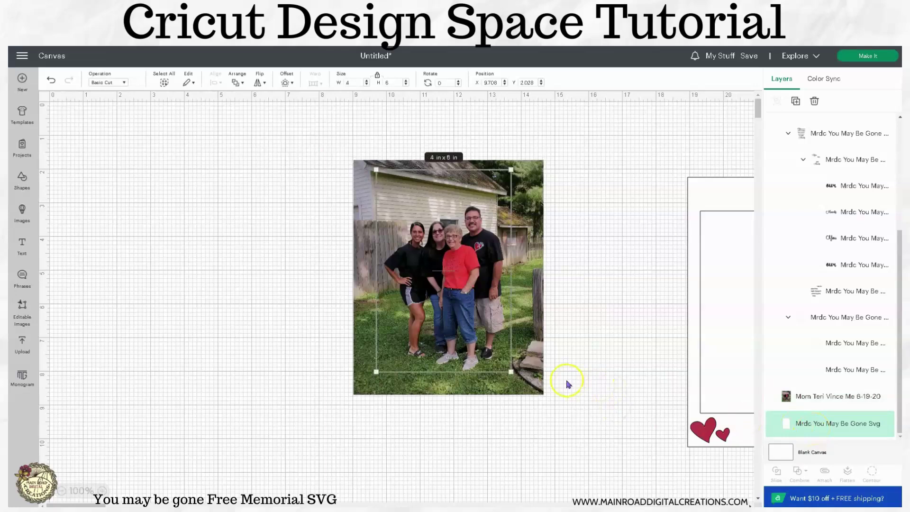
left_click_drag(539, 371, 539, 366)
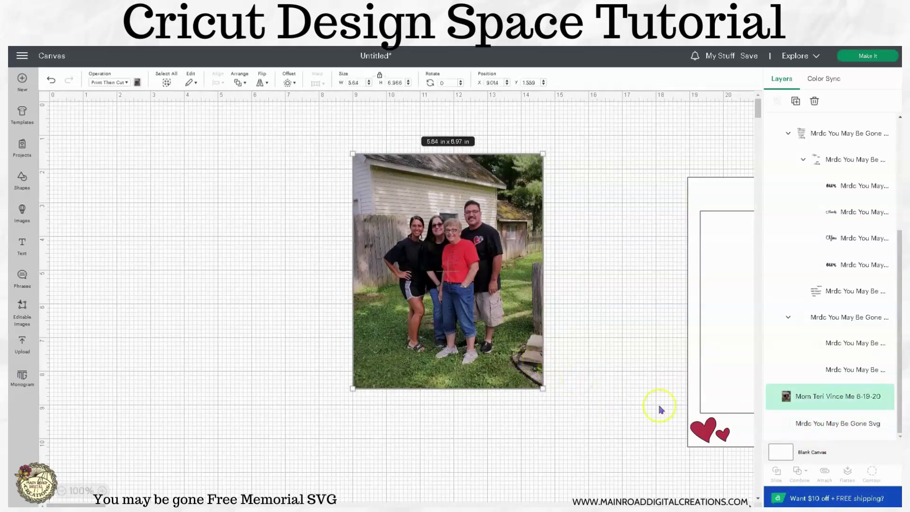
left_click(808, 426)
left_click(546, 421)
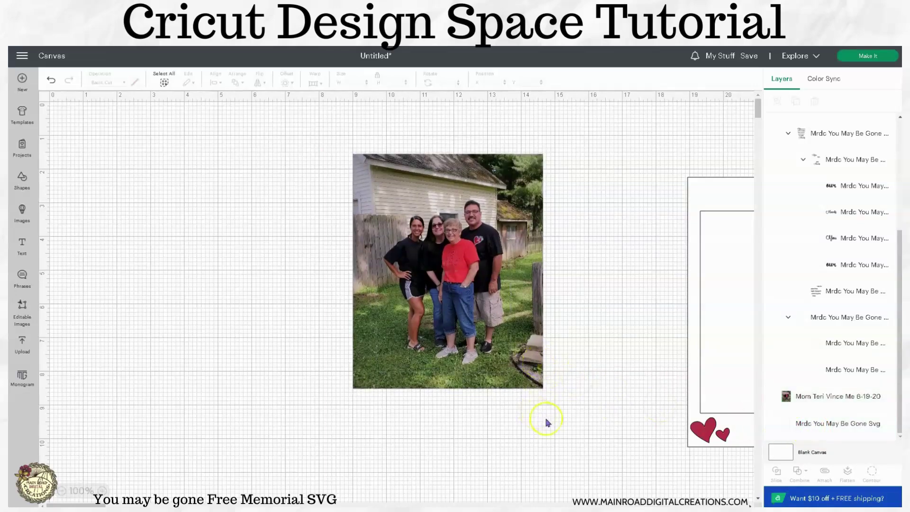
Slice the photo with the 4 x 6 in rectangle and delete the leftover photo border and blank rectangle.
left_click_drag(539, 380, 294, 122)
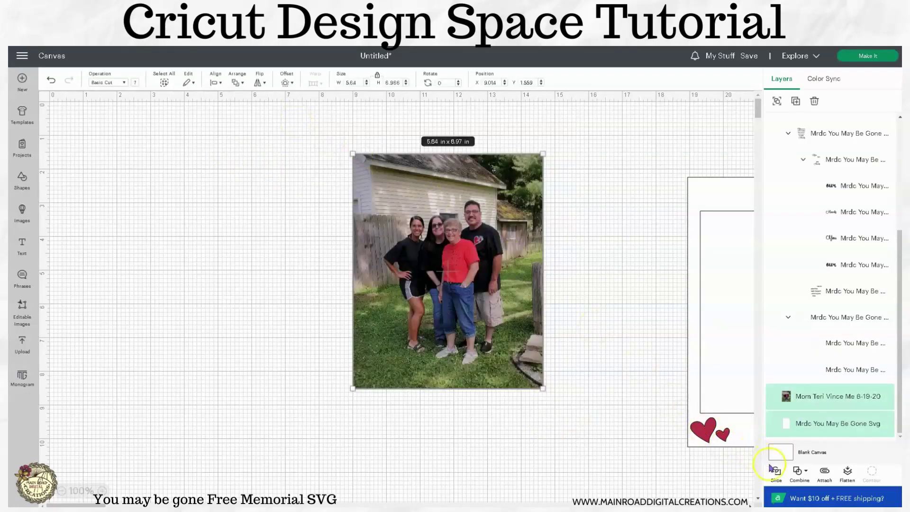
left_click(609, 409)
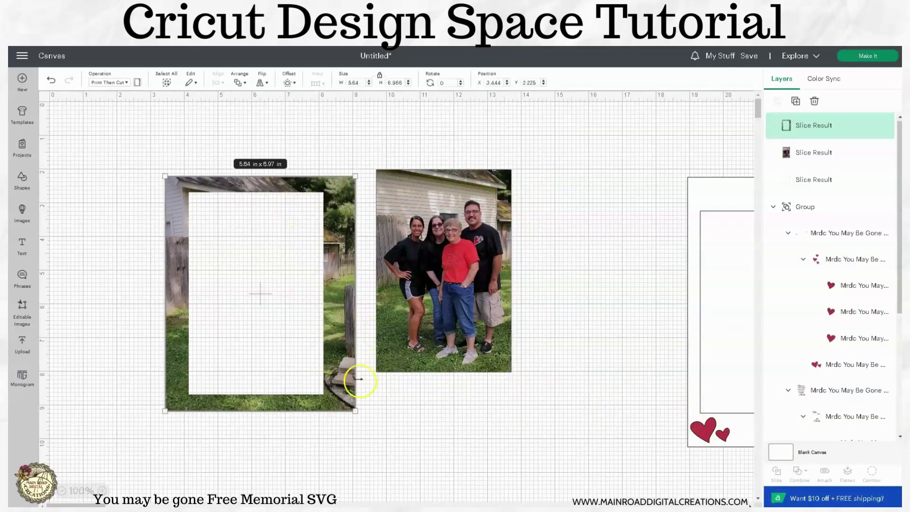
left_click(814, 101)
left_click_drag(423, 258, 313, 260)
left_click(505, 252)
left_click(814, 101)
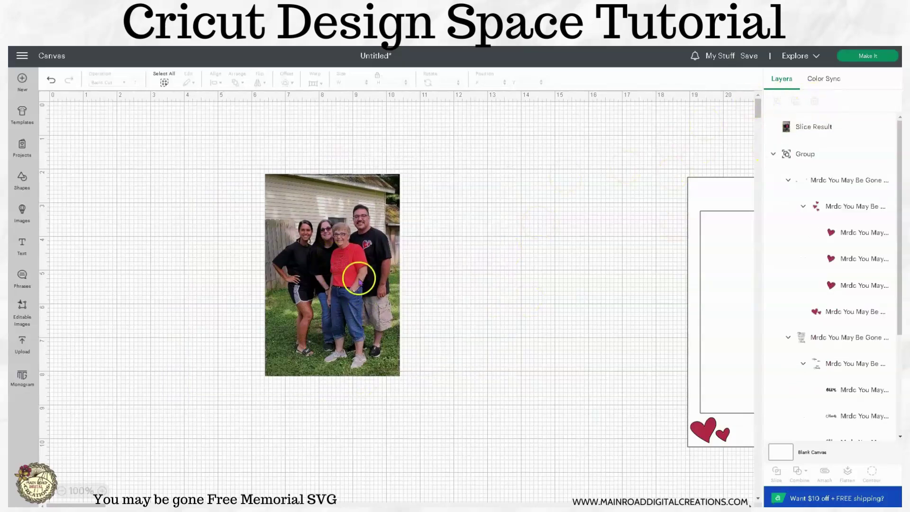
Move the memorial design closer to the cropped photo and place the photo over the design's opening.
left_click(359, 280)
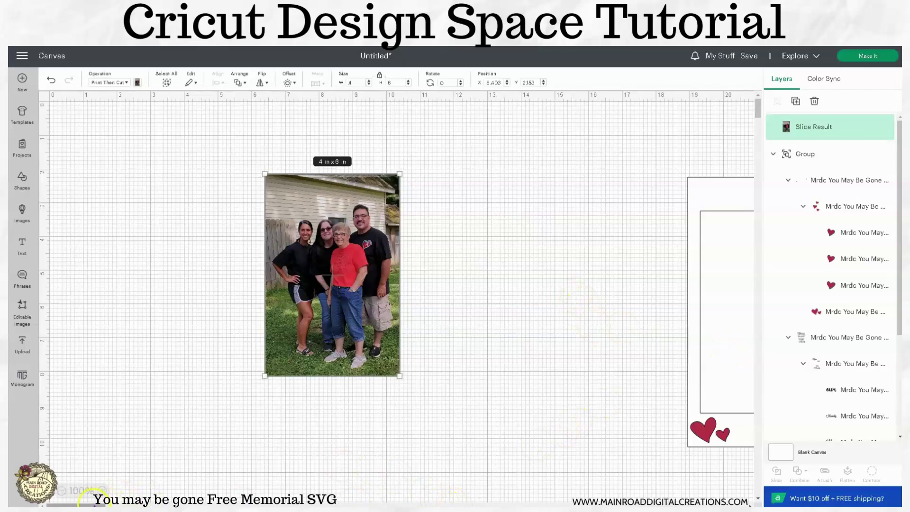
left_click_drag(95, 504, 106, 504)
left_click(565, 219)
left_click_drag(664, 282, 413, 271)
left_click_drag(195, 291, 379, 317)
left_click(217, 308)
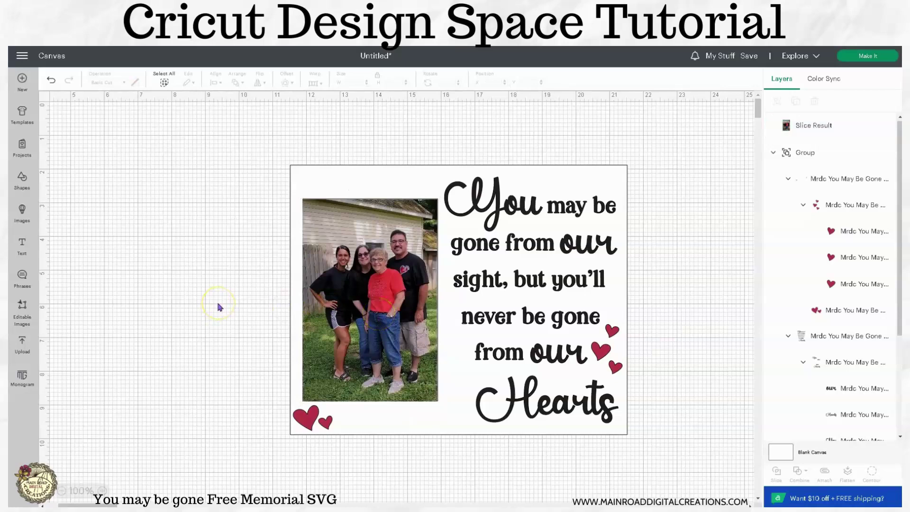
Pull the cropped photo out beside the design and lay it partly over the edge of the opening.
left_click_drag(402, 264, 260, 260)
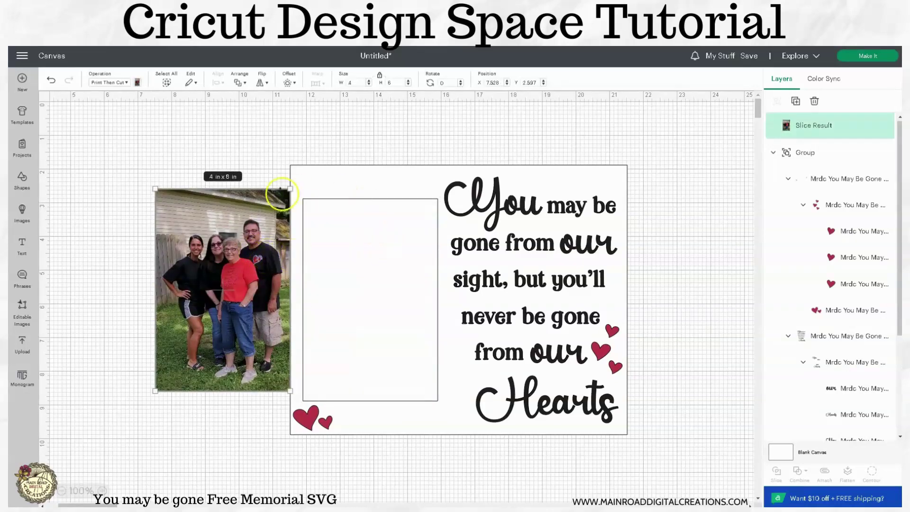
left_click_drag(224, 254, 208, 242)
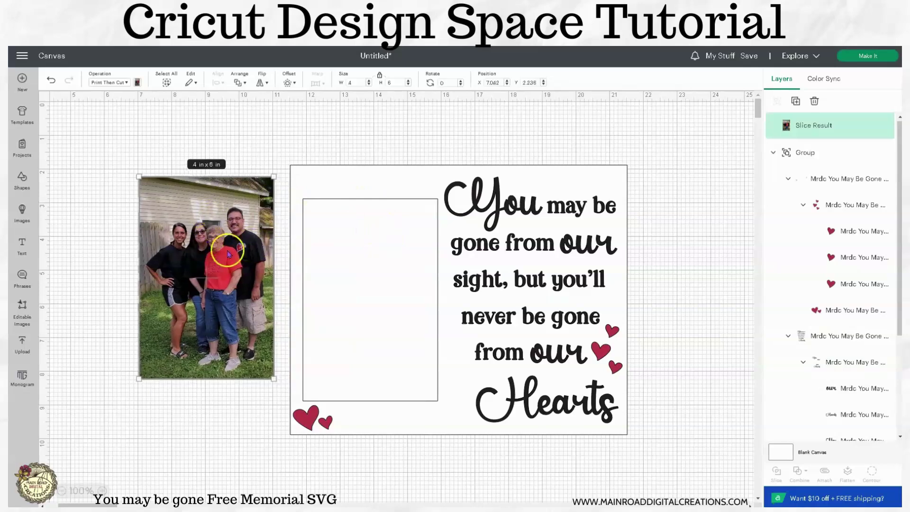
left_click_drag(233, 274, 222, 269)
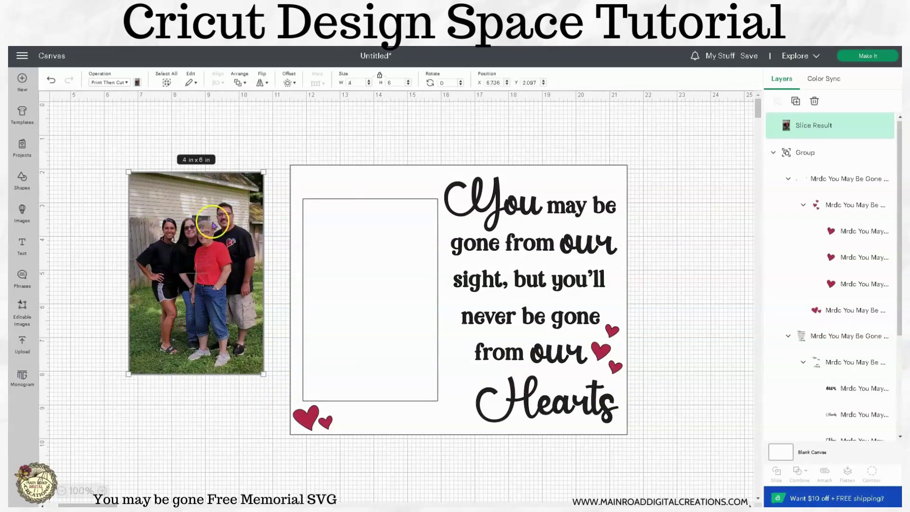
left_click_drag(207, 232, 331, 279)
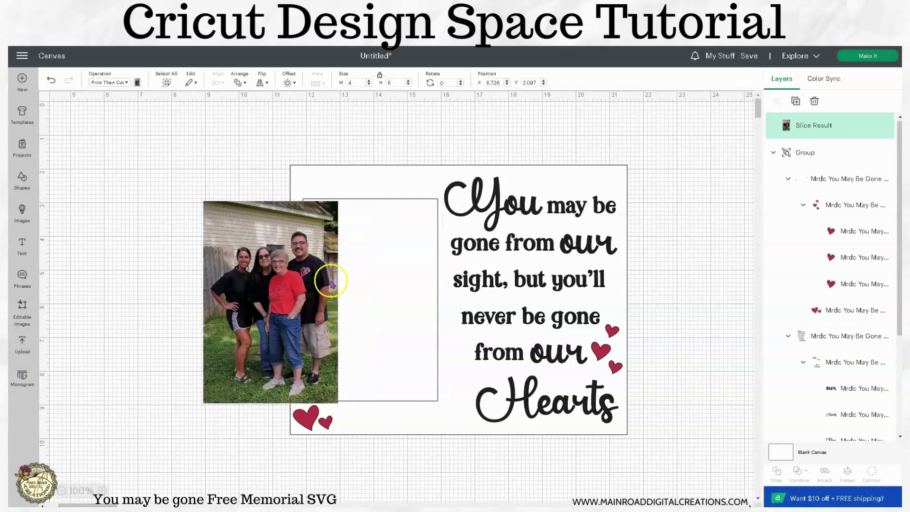
Hide the design's photo-opening rectangle layer and position the 4 x 6 in photo where the opening was.
left_click(436, 399)
scroll(836, 361, "down", 3)
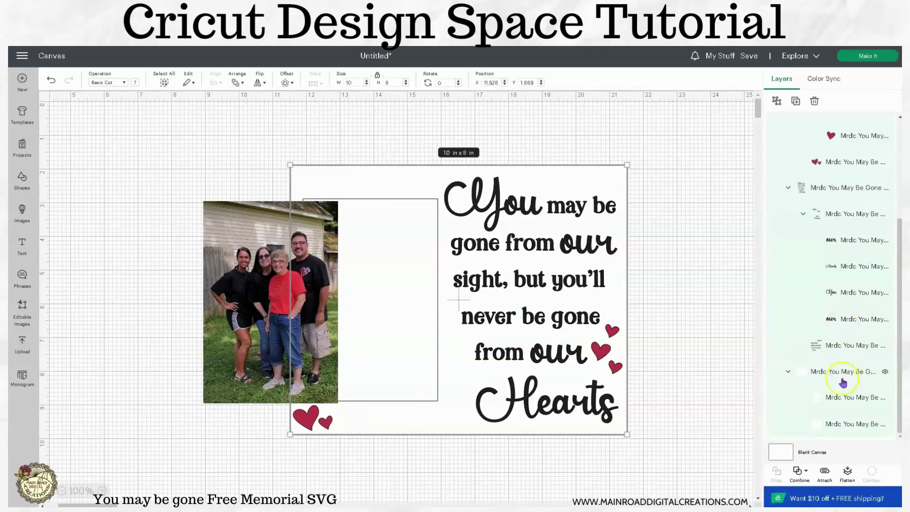
left_click(885, 400)
left_click_drag(229, 314, 342, 313)
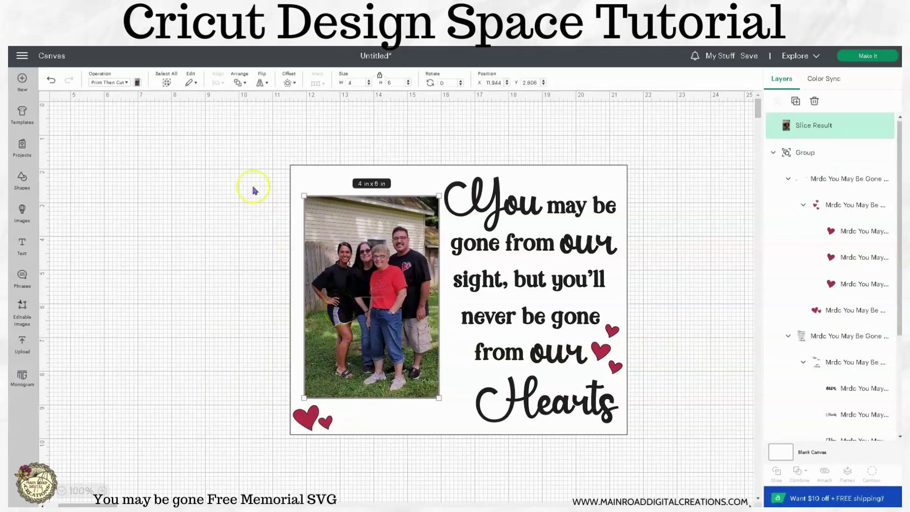
left_click_drag(355, 284, 352, 285)
Flatten the photo and the whole memorial design into one printable image and undo the flattening.
left_click_drag(264, 132, 676, 460)
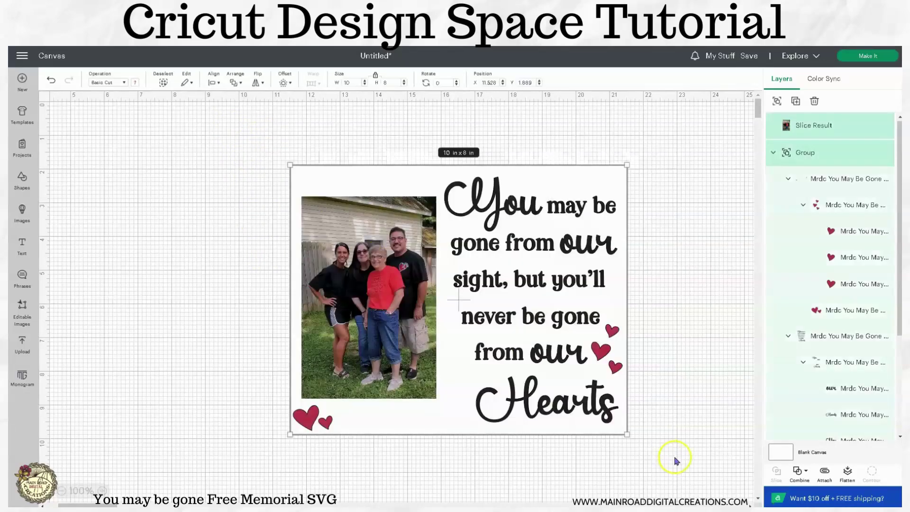
left_click(847, 474)
left_click(666, 430)
left_click(372, 261)
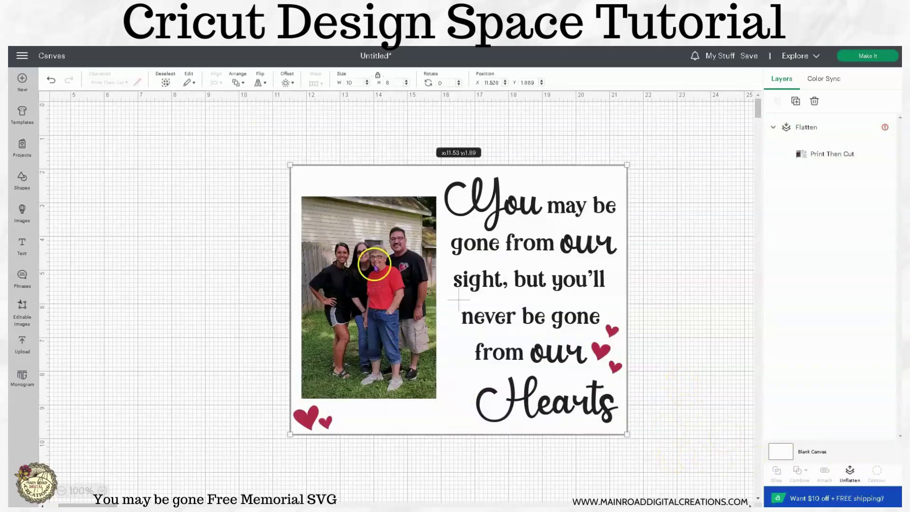
key("ctrl+z")
left_click(670, 330)
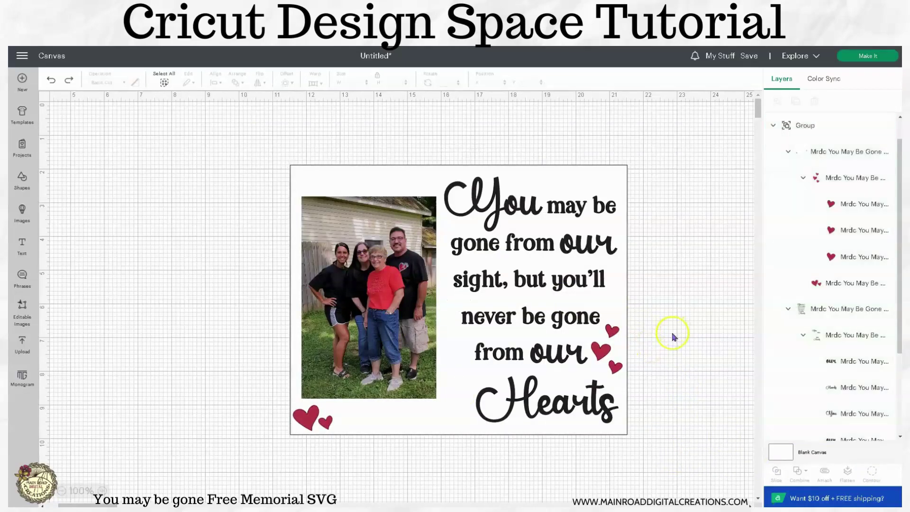
Restore the flattened design and unflatten it into separate layers again.
key("ctrl+y")
left_click(663, 362)
left_click_drag(670, 463, 204, 96)
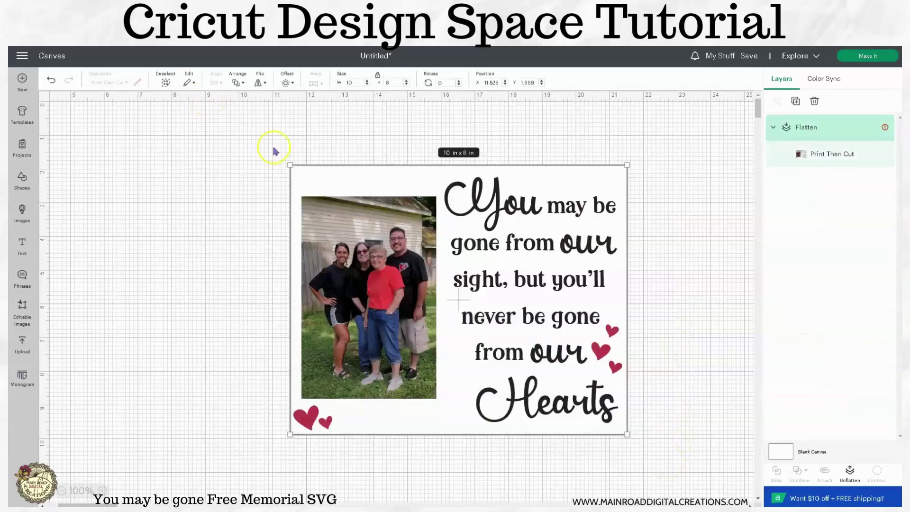
left_click(850, 474)
left_click(673, 380)
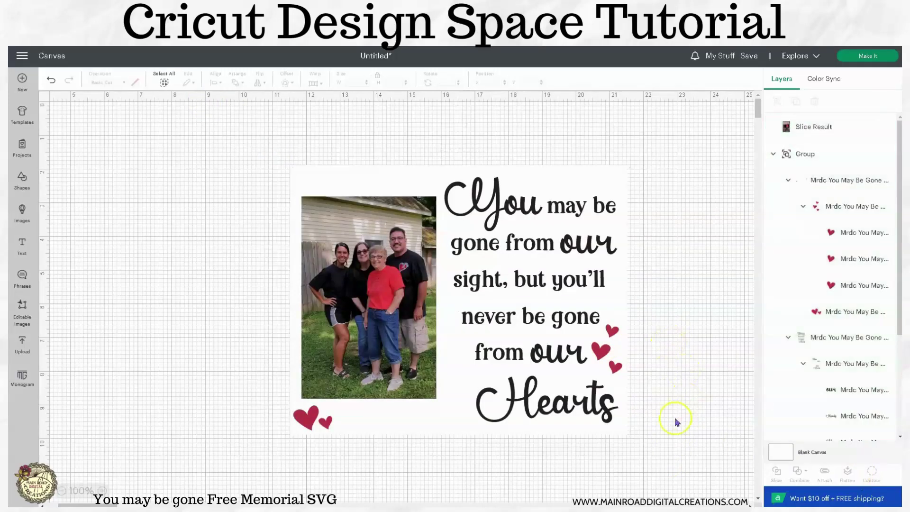
Hide the cropped photo layer and the design's white background layer group, leaving the lettering and hearts.
left_click(369, 275)
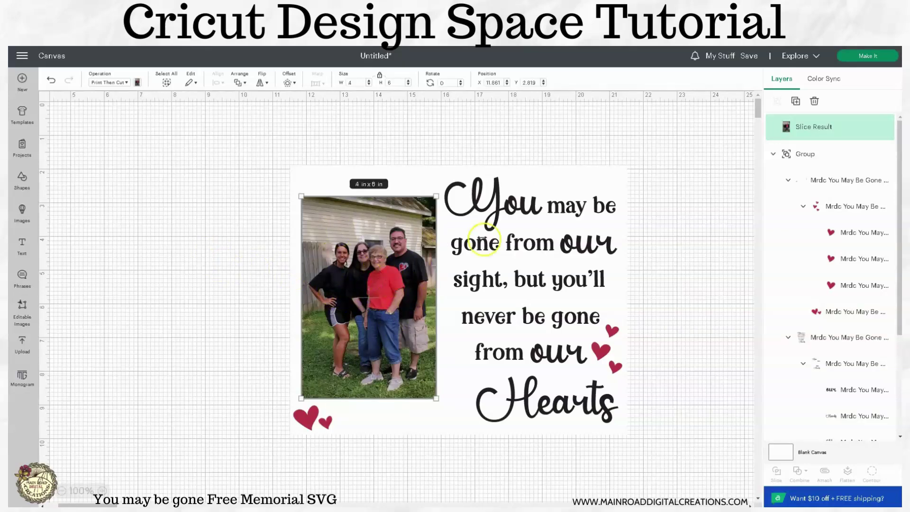
left_click(884, 129)
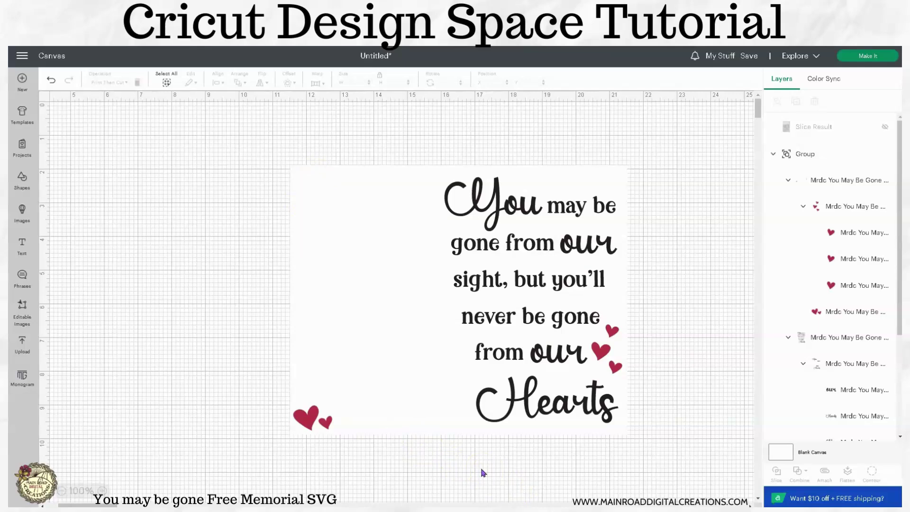
left_click(784, 135)
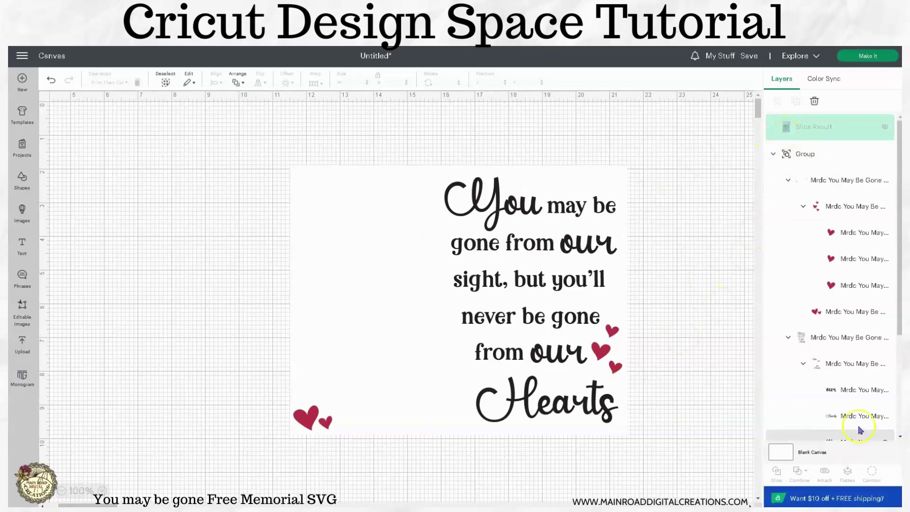
scroll(853, 417, "down", 3)
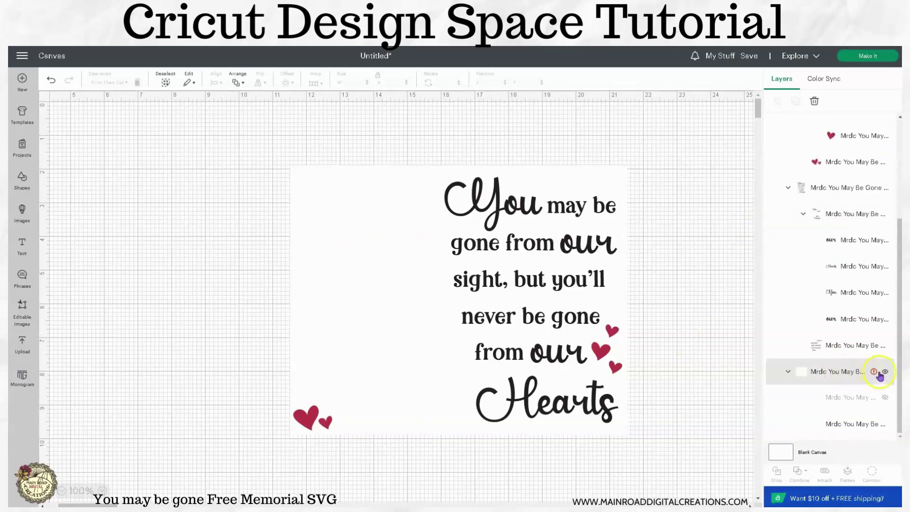
left_click(885, 373)
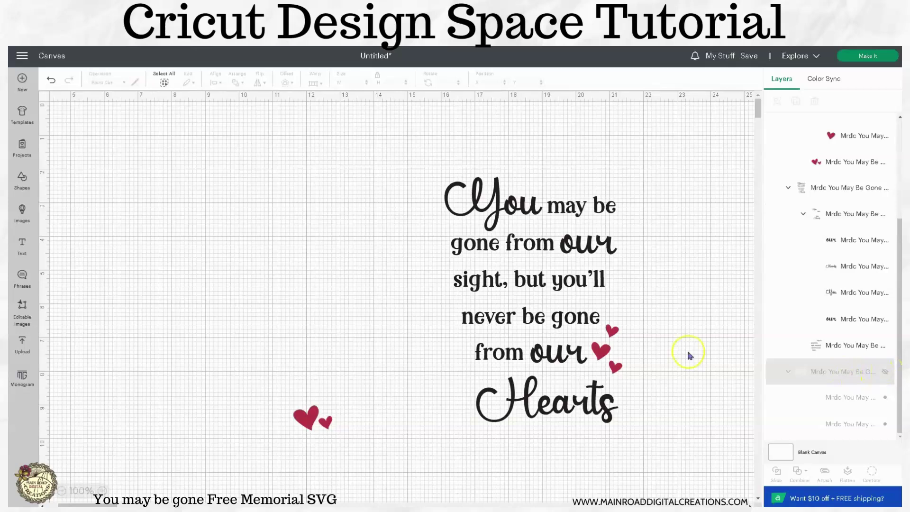
Set the operation of the grouped lettering and hearts from Print Then Cut to Basic Cut.
key("ctrl+a")
left_click(648, 379)
left_click(555, 355)
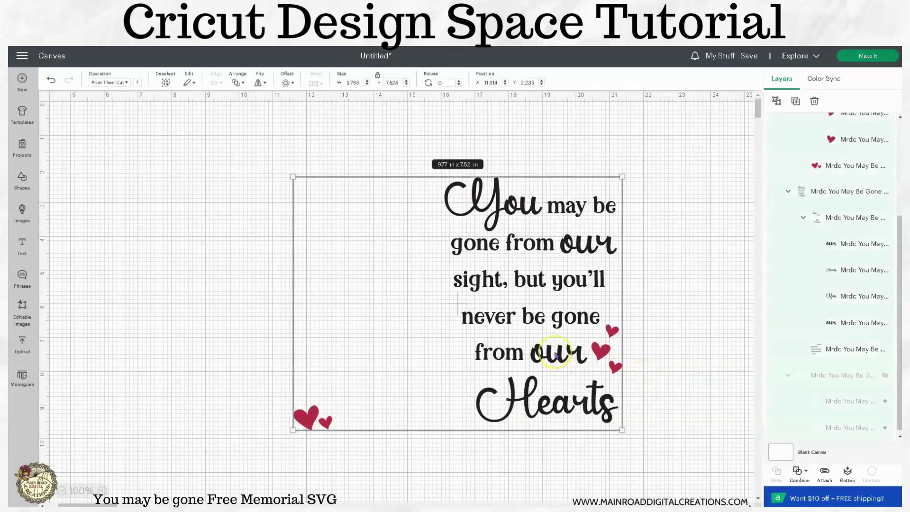
left_click(102, 83)
left_click(115, 114)
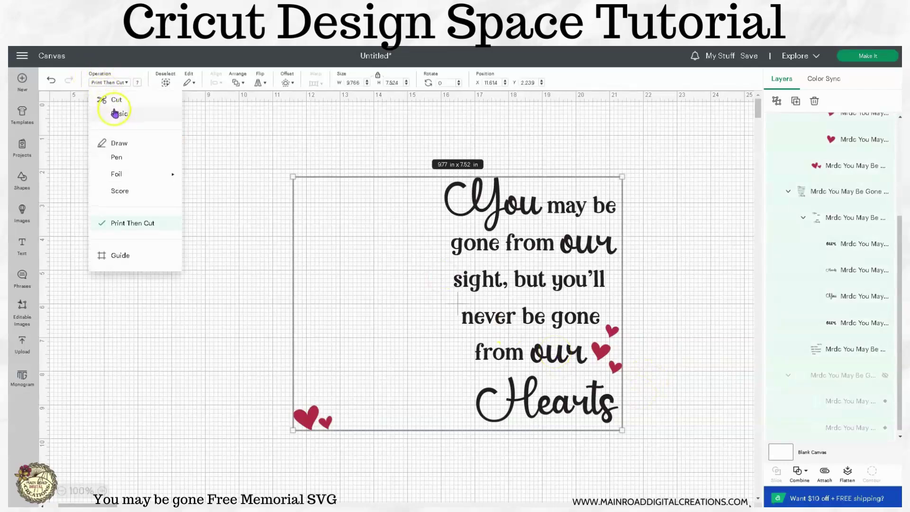
left_click(124, 117)
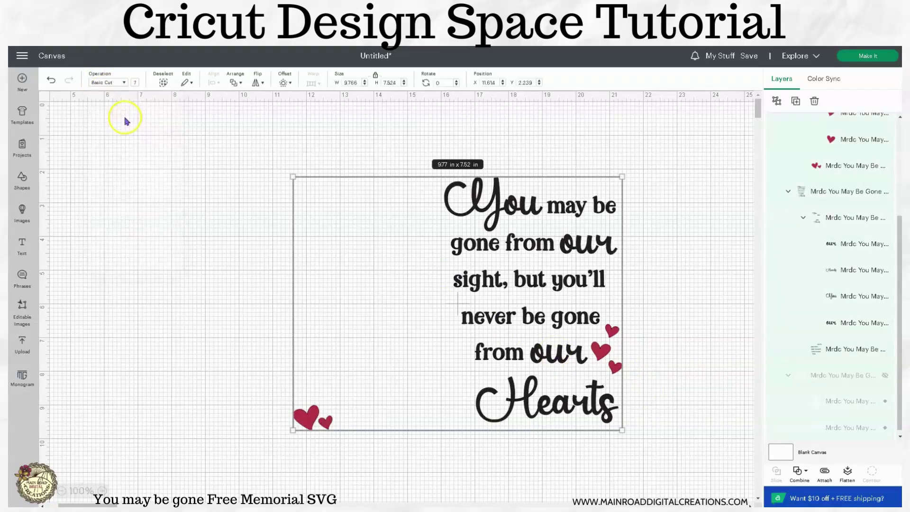
left_click(204, 204)
Show the hidden cropped photo layer beside the lettering again.
left_click(578, 260)
scroll(834, 222, "up", 5)
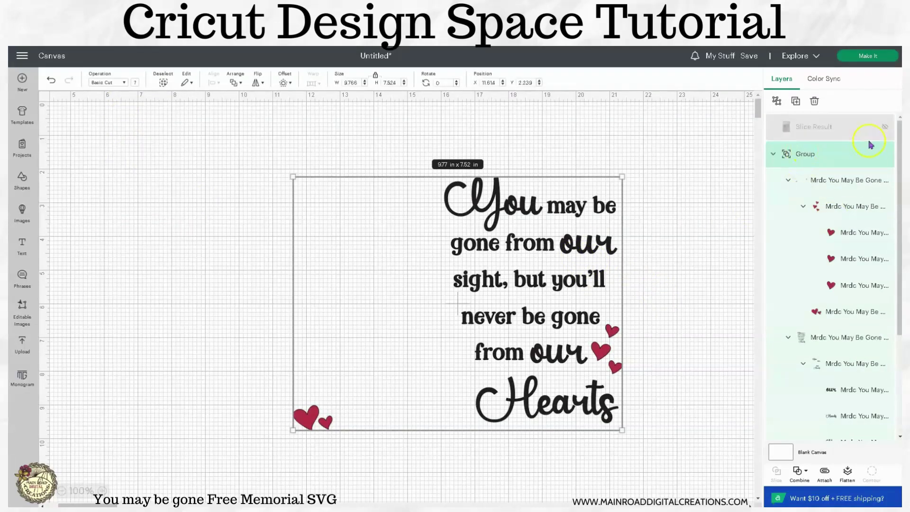
left_click(885, 128)
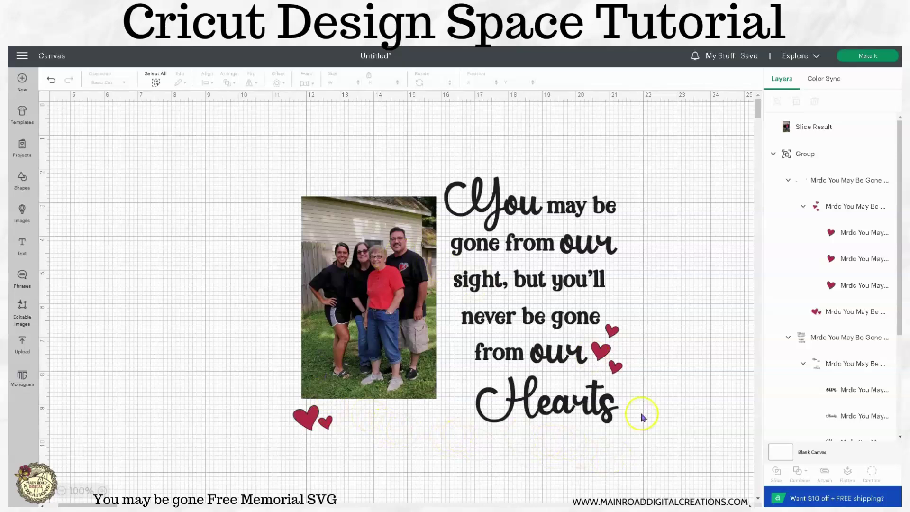
Add a new text object and set its font to Breakfast Pastry Solid from the system fonts.
left_click(24, 243)
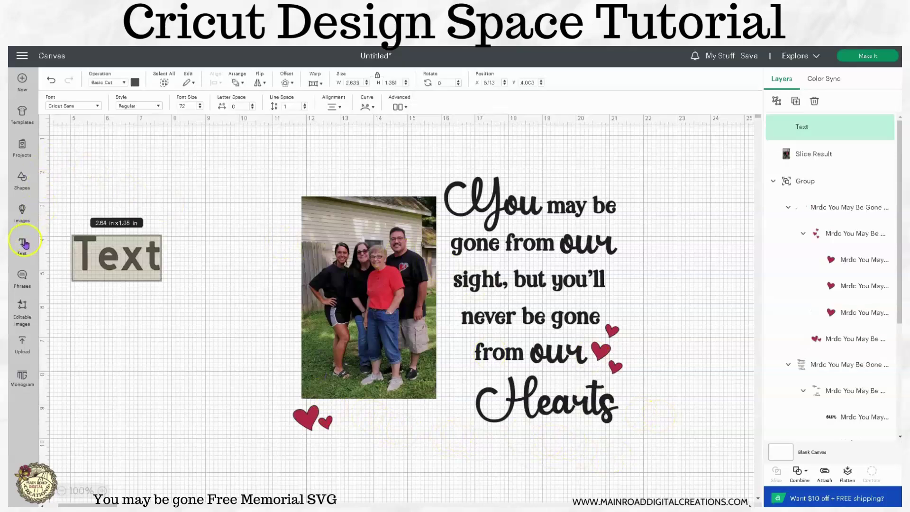
left_click(74, 109)
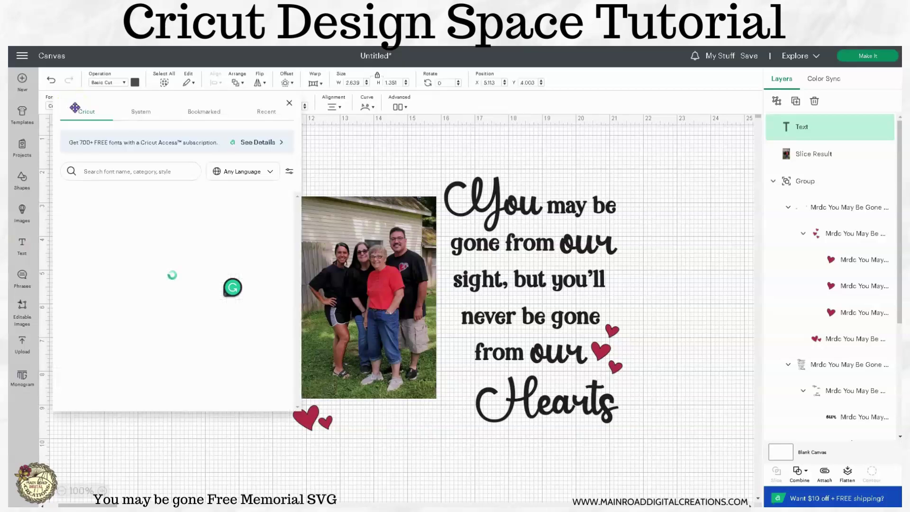
left_click(148, 116)
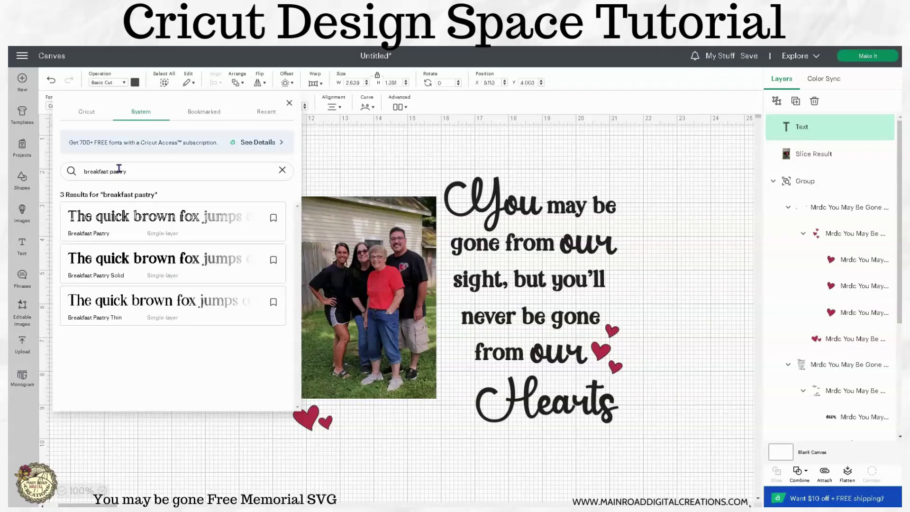
left_click(124, 260)
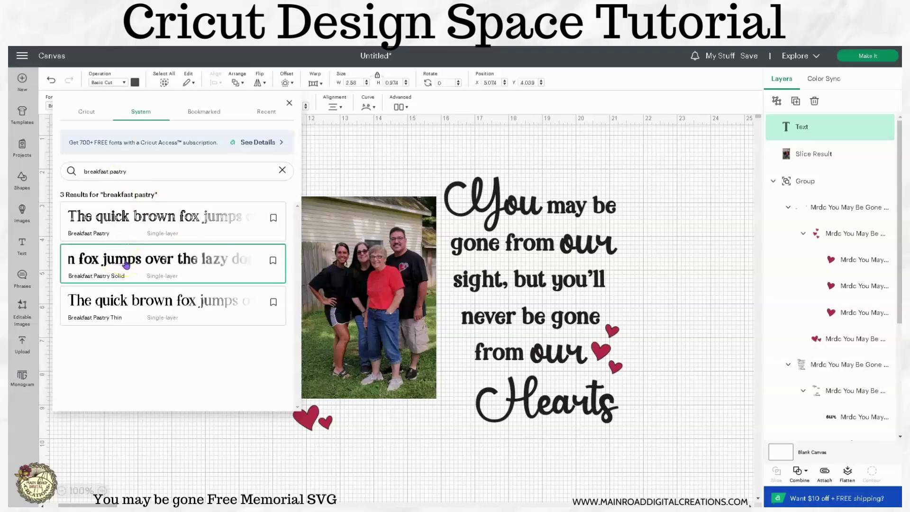
Replace the placeholder text with "Mom 1944-2021".
type("Mom")
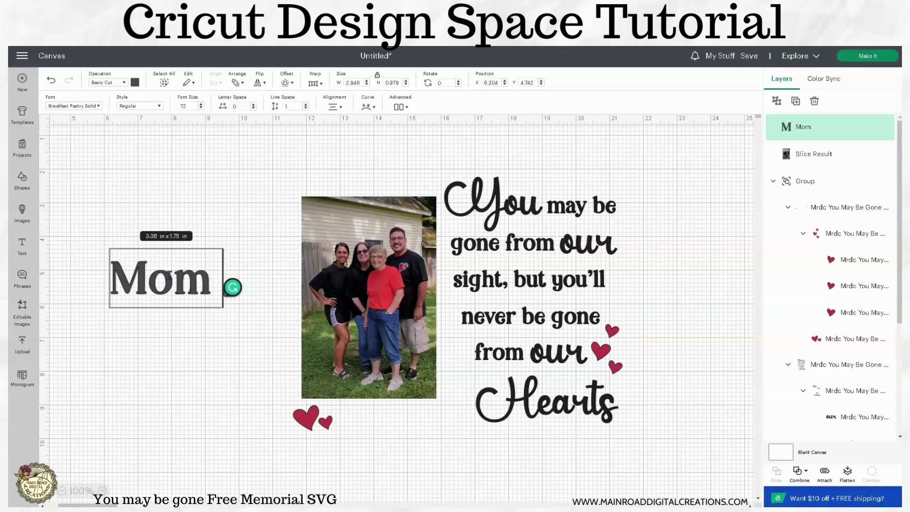
type(" 19")
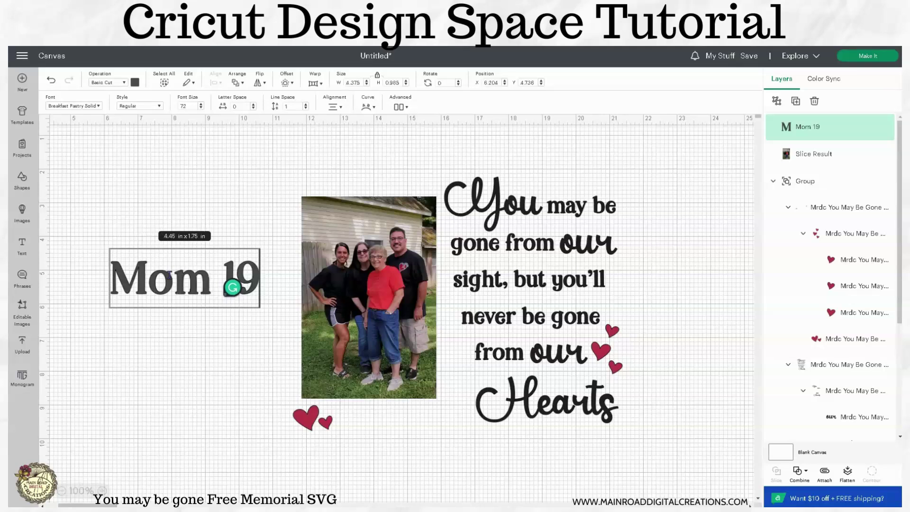
type("44-1")
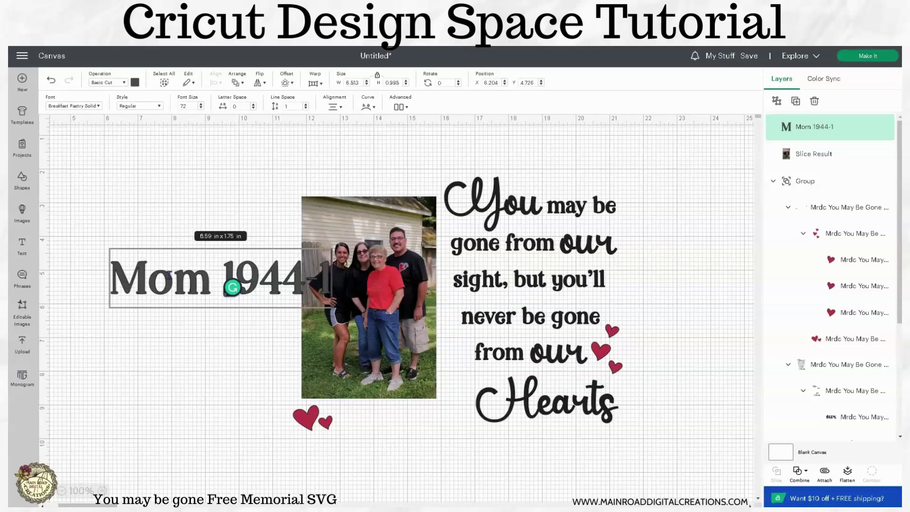
key("BackSpace")
type("20")
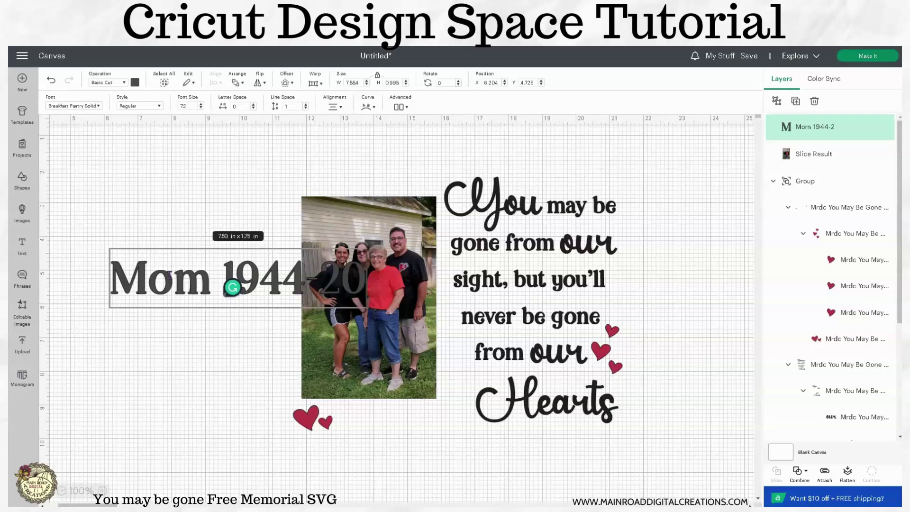
type("2")
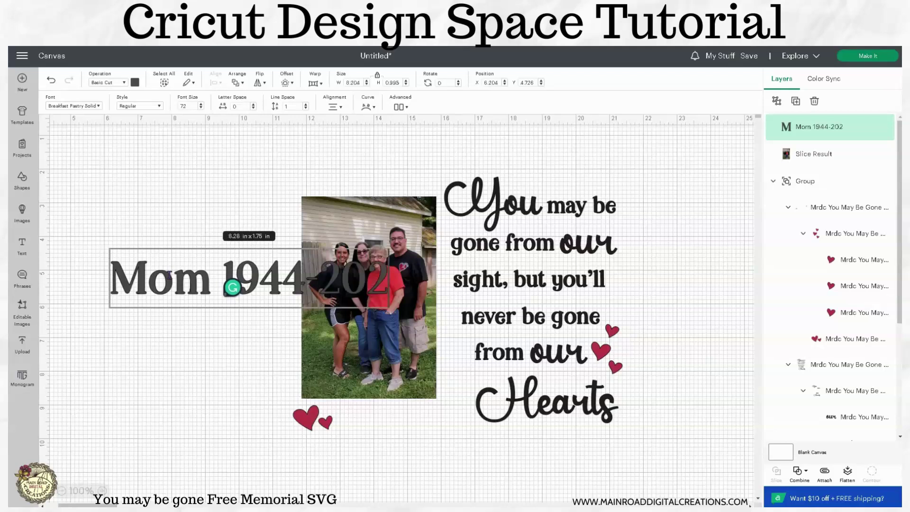
type("1")
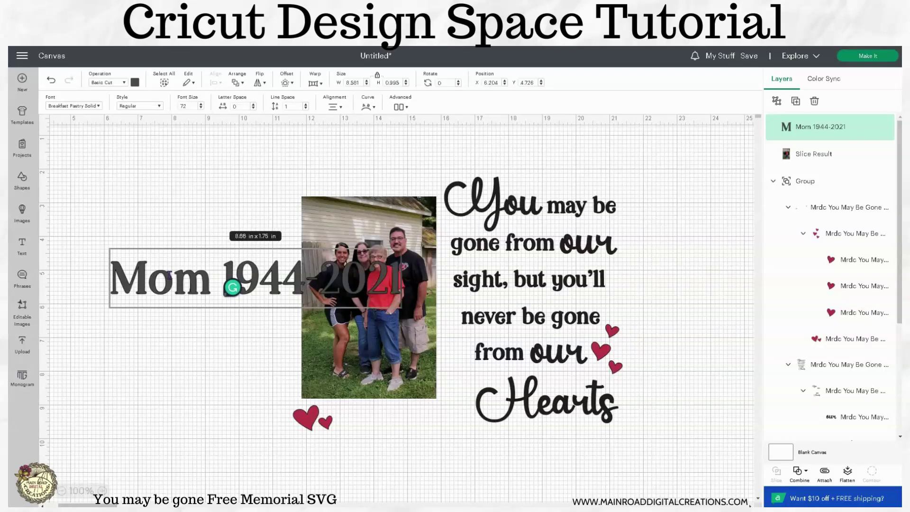
left_click(182, 206)
Move the Mom text below the photo and correct it to read "Mom 1944-2022".
left_click_drag(407, 298, 426, 478)
double_click(427, 471)
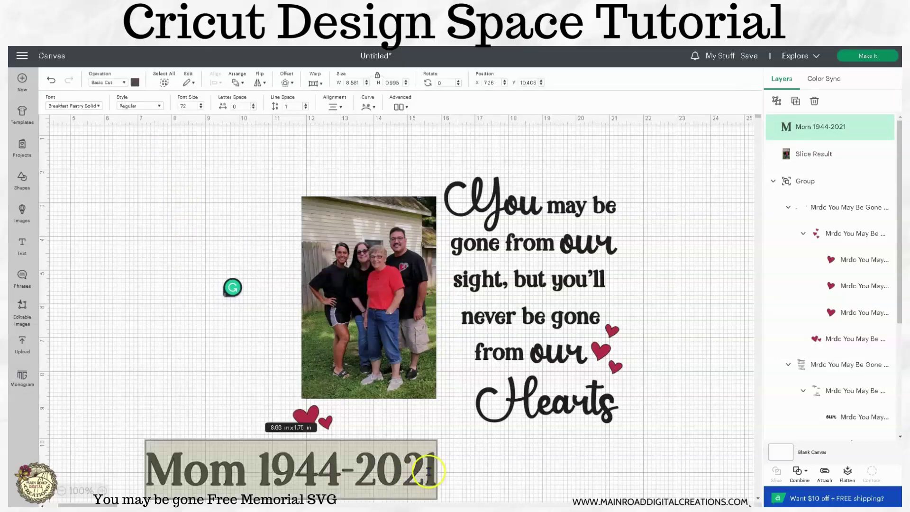
left_click(432, 473)
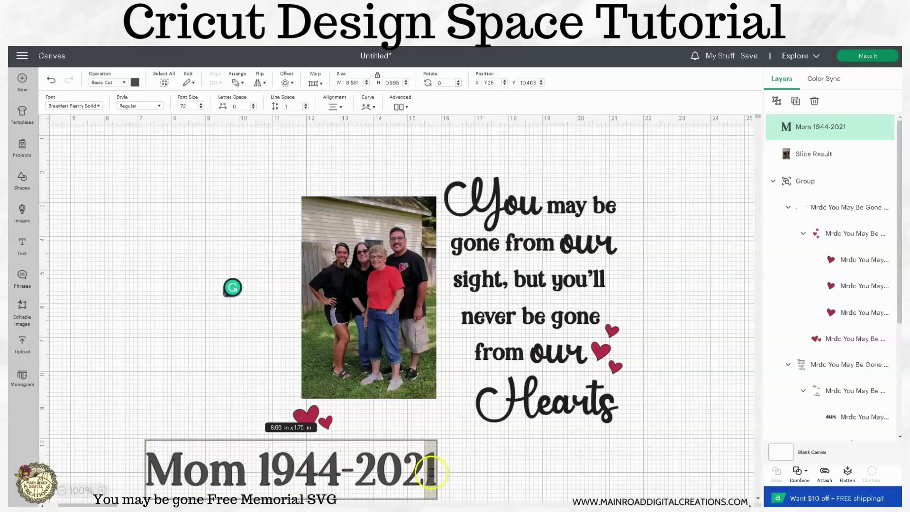
key("BackSpace")
type("2")
left_click(479, 479)
Scale the Mom text down to about 3.92 in wide and place it beside the two hearts under the photo.
left_click(427, 477)
left_click_drag(445, 485, 468, 425)
left_click(312, 455)
Show the white background layer group, then adjust the Mom text's position and enlarge it to about 3.95 in wide.
scroll(796, 425, "down", 4)
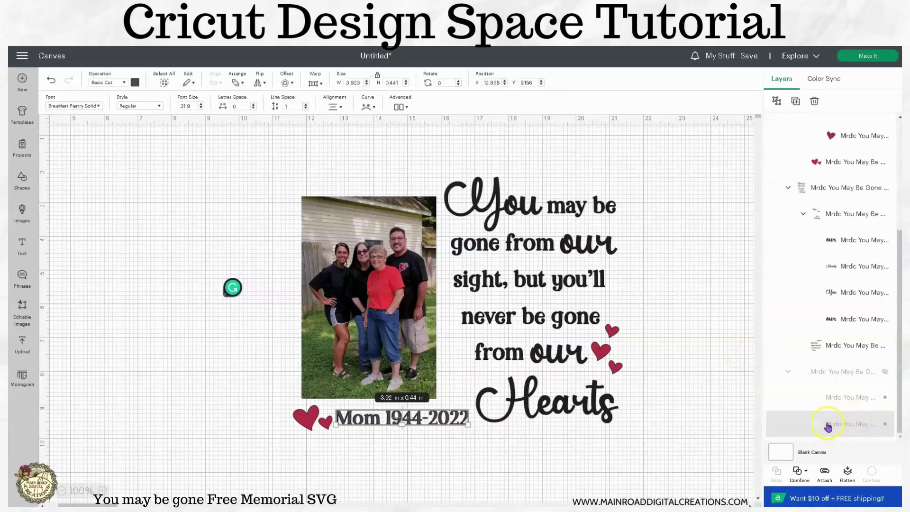
left_click(884, 371)
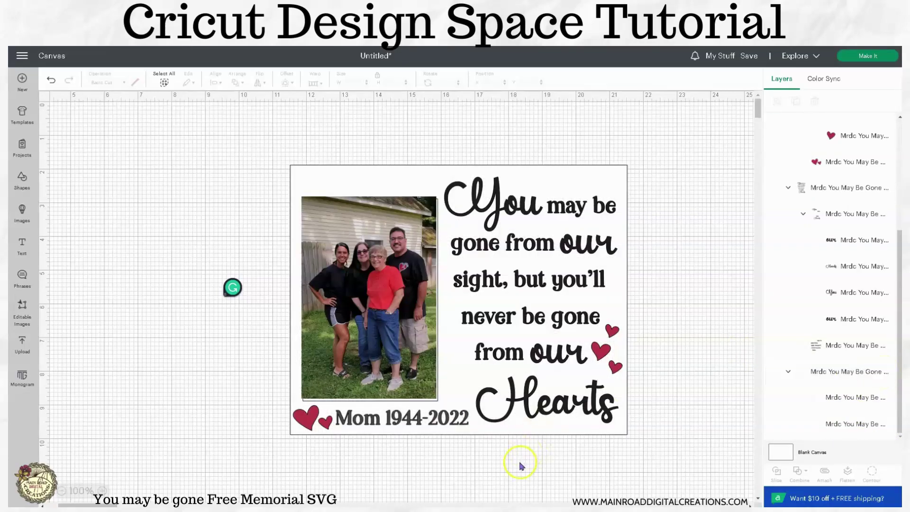
left_click_drag(397, 418, 401, 425)
left_click(425, 469)
left_click(449, 424)
mouse_move(470, 425)
left_mouse_down()
mouse_move(491, 429)
mouse_move(472, 424)
left_mouse_up()
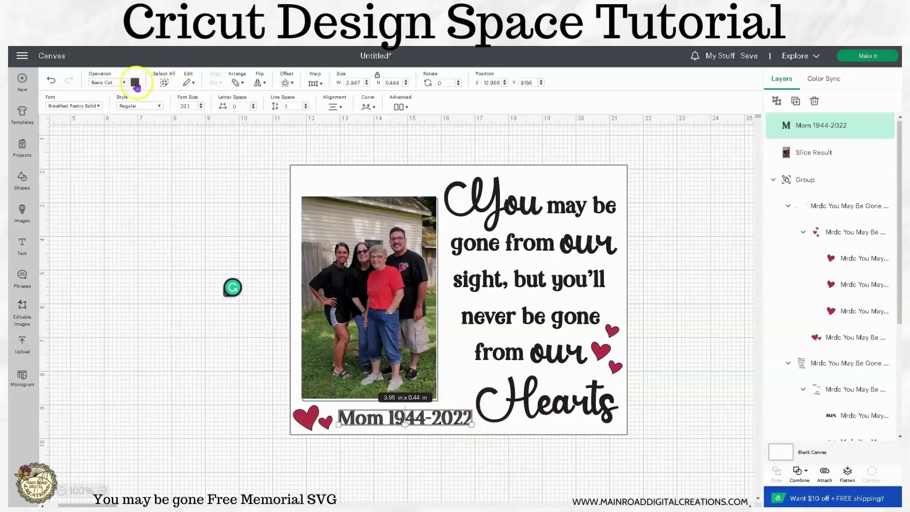
Change the colour of the Mom text to black to match the lettering.
left_click(134, 83)
left_click(61, 409)
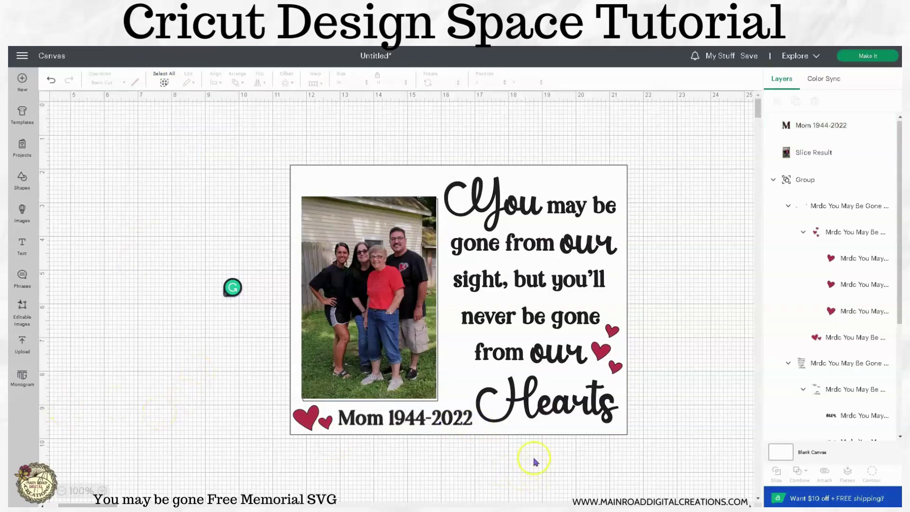
left_click(458, 422)
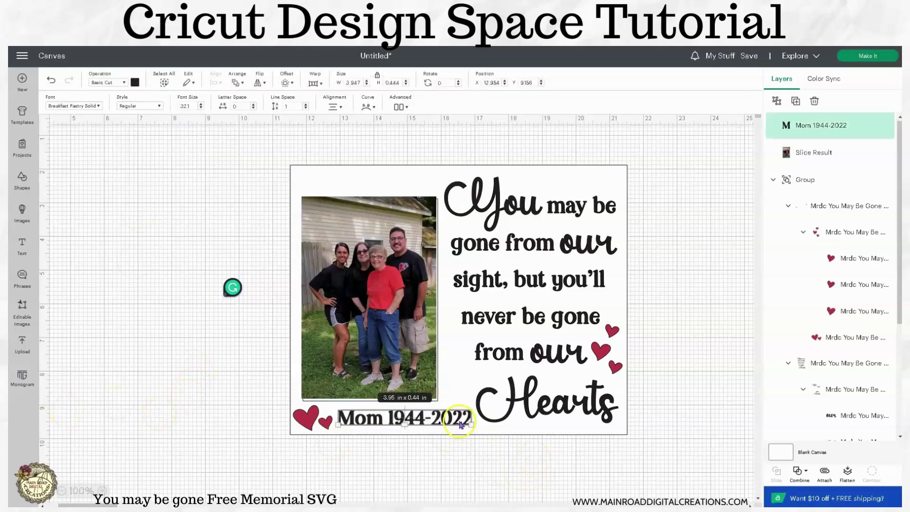
Ungroup the memorial design and hide its white background layer group.
left_click(499, 405)
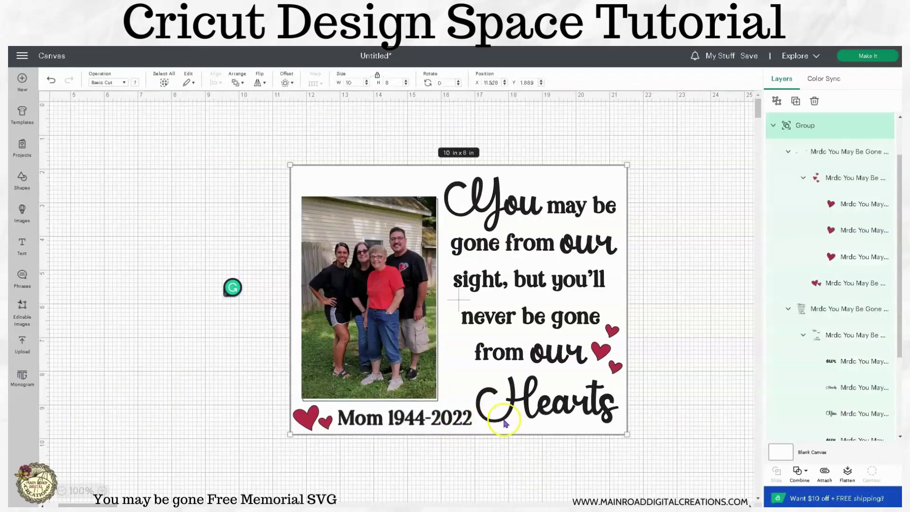
scroll(886, 368, "down", 3)
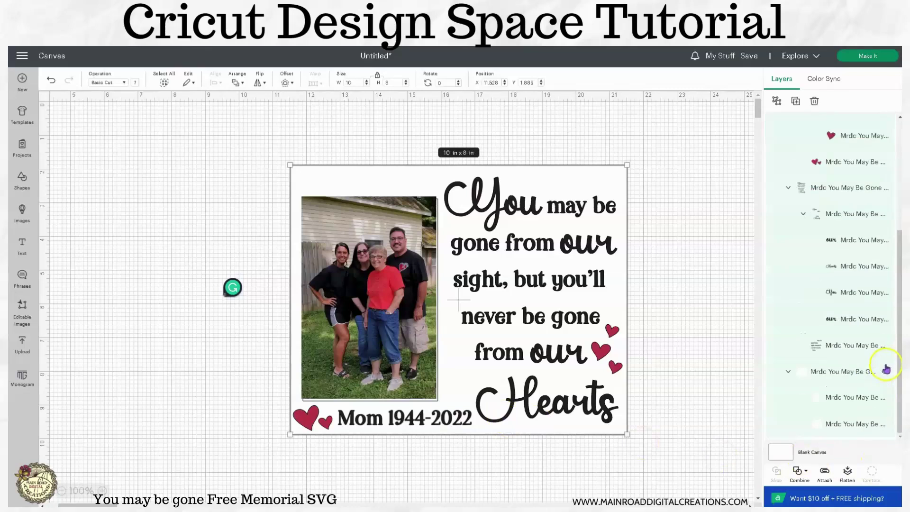
left_click(778, 102)
left_click(692, 378)
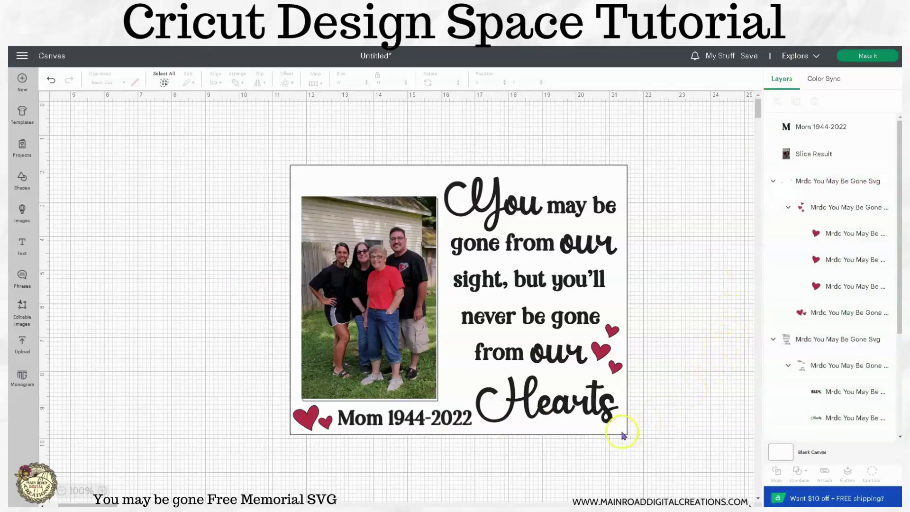
scroll(859, 376, "down", 4)
left_click(885, 375)
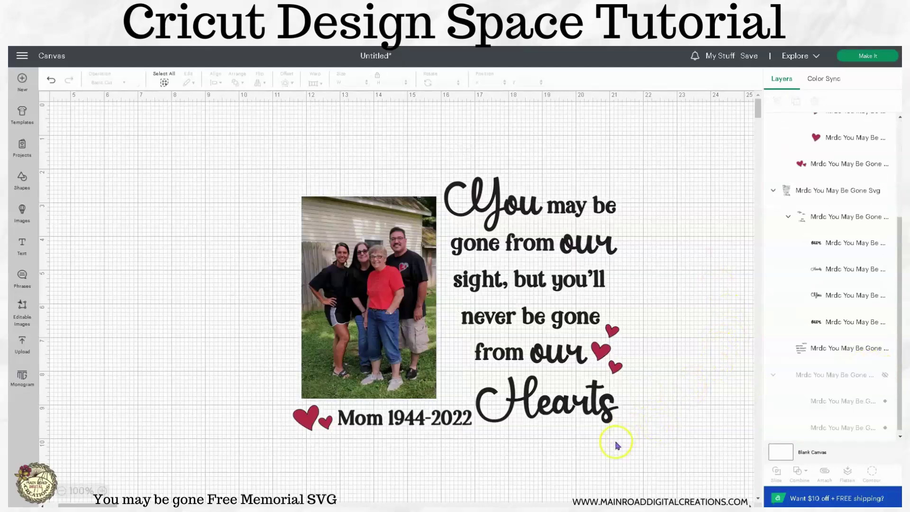
left_click(413, 424)
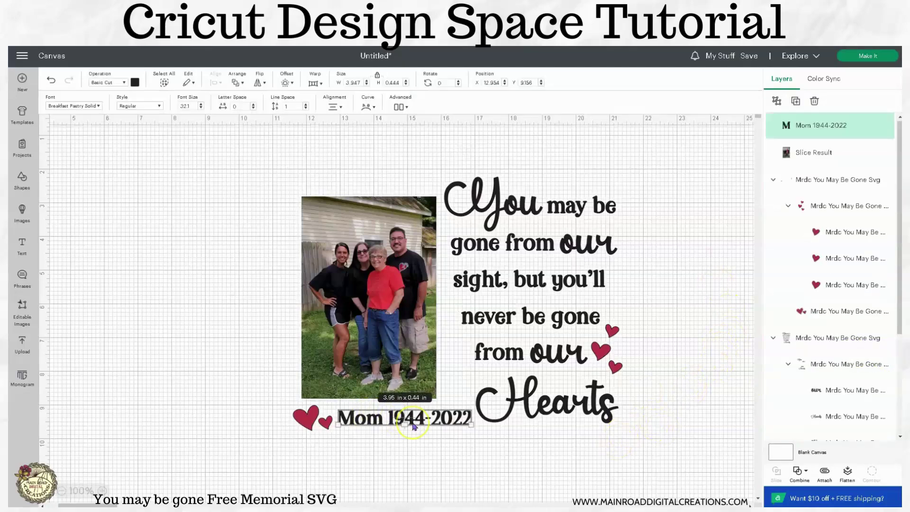
left_click(510, 416, "shift")
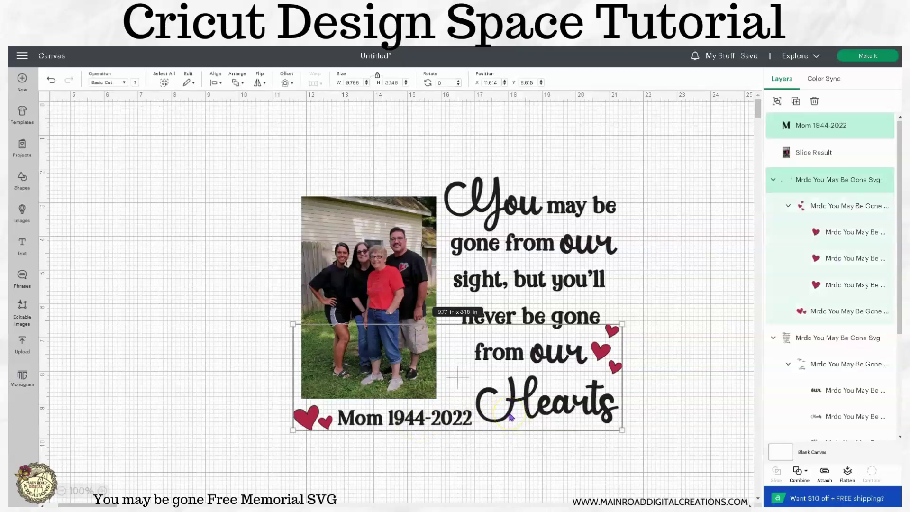
left_click(659, 396)
Attach the Mom text to the black lettering group.
left_click(581, 317)
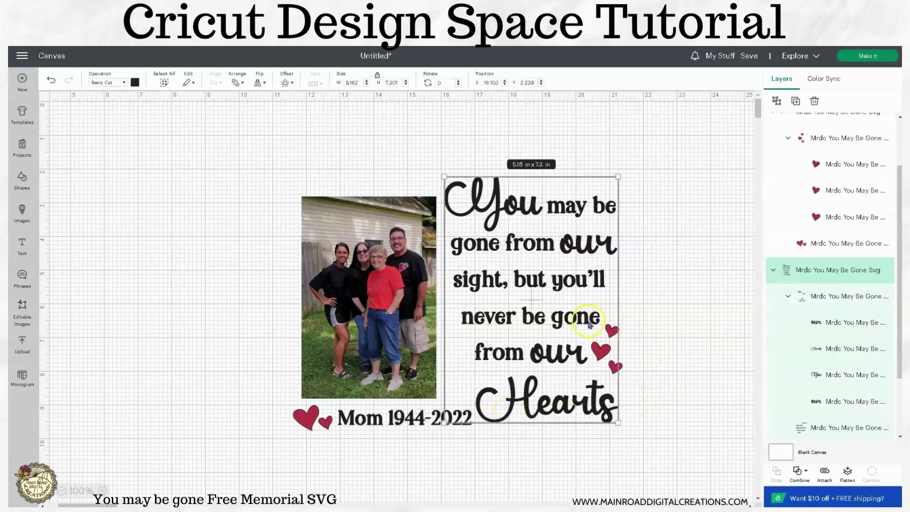
left_click(420, 421, "shift")
left_click(824, 471)
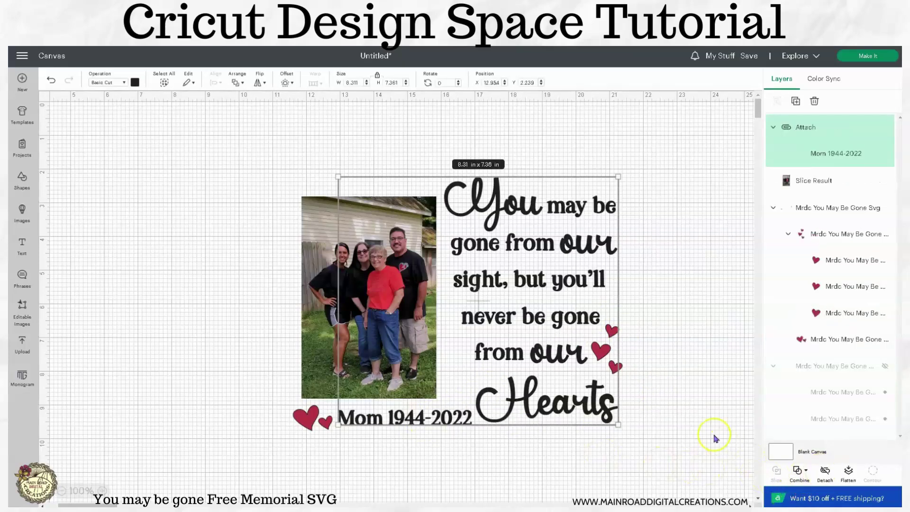
left_click(650, 416)
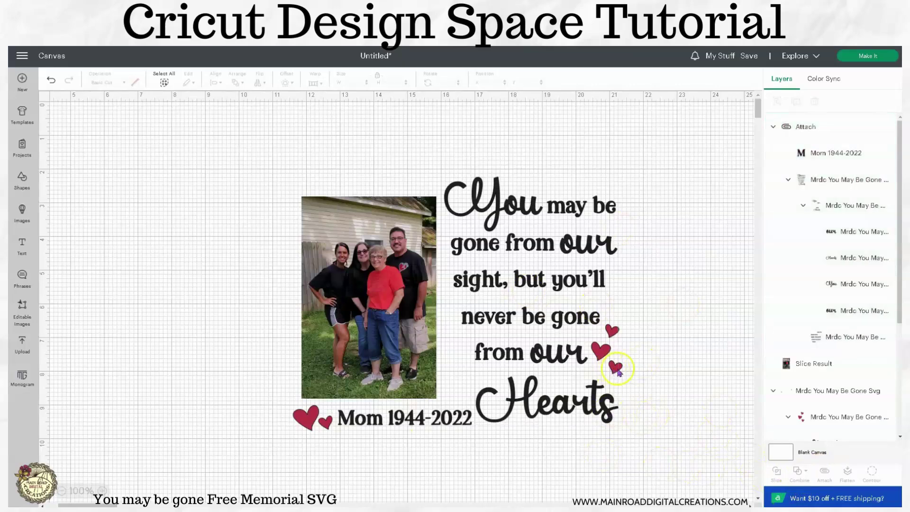
Ungroup the red hearts so the pair under the photo is separate from the three beside the lettering.
left_click(619, 372)
left_click(303, 425)
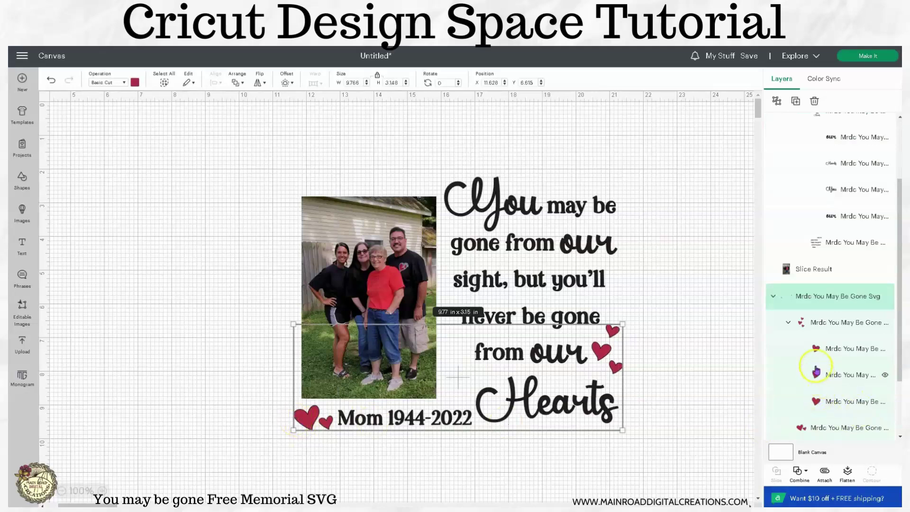
left_click(776, 101)
left_click(664, 326)
left_click(786, 401)
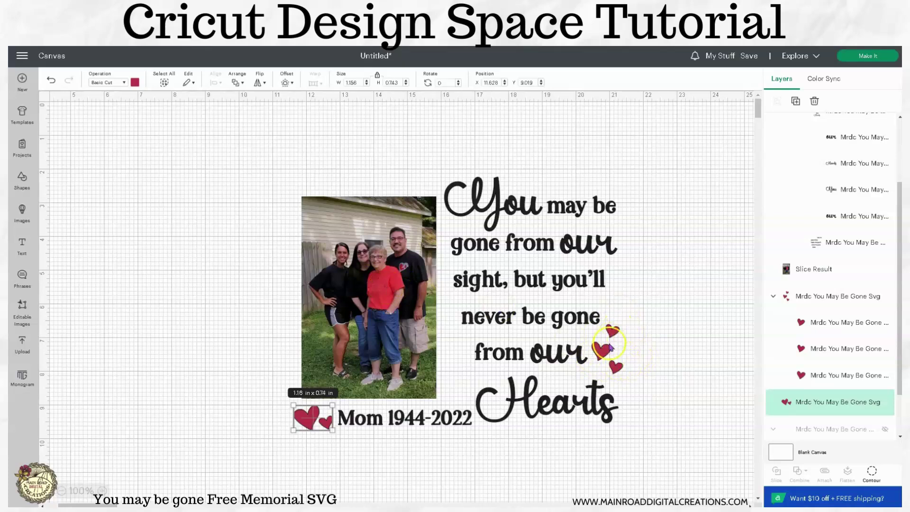
left_click(645, 444)
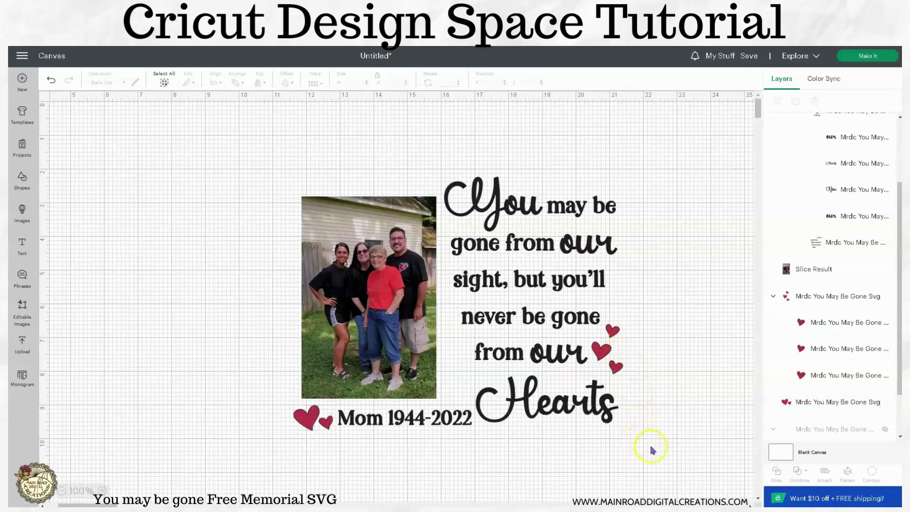
left_click(316, 419)
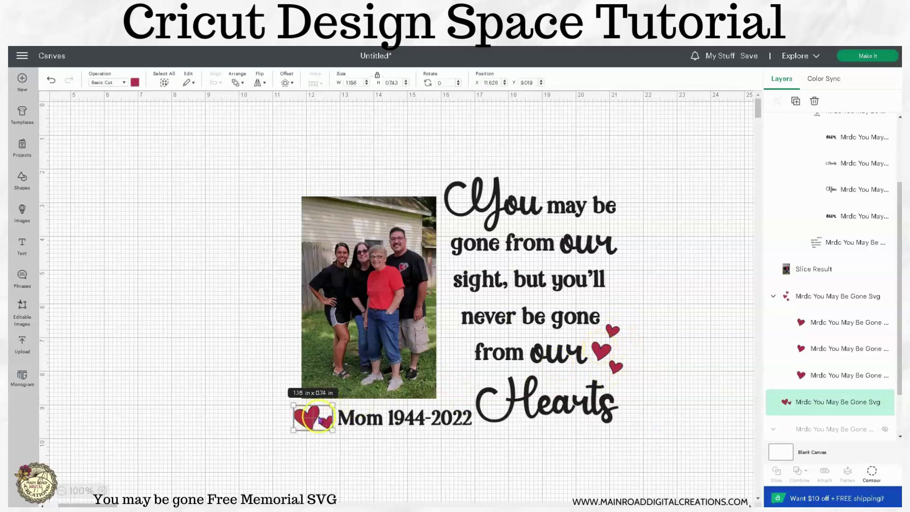
left_click(607, 359)
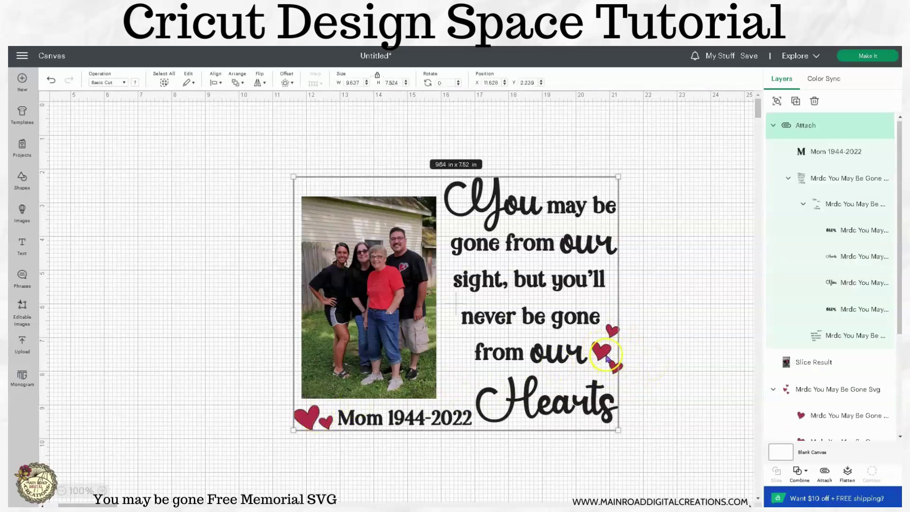
left_click(652, 369)
Attach the three hearts beside the lettering to the two hearts under the photo.
left_click(609, 353)
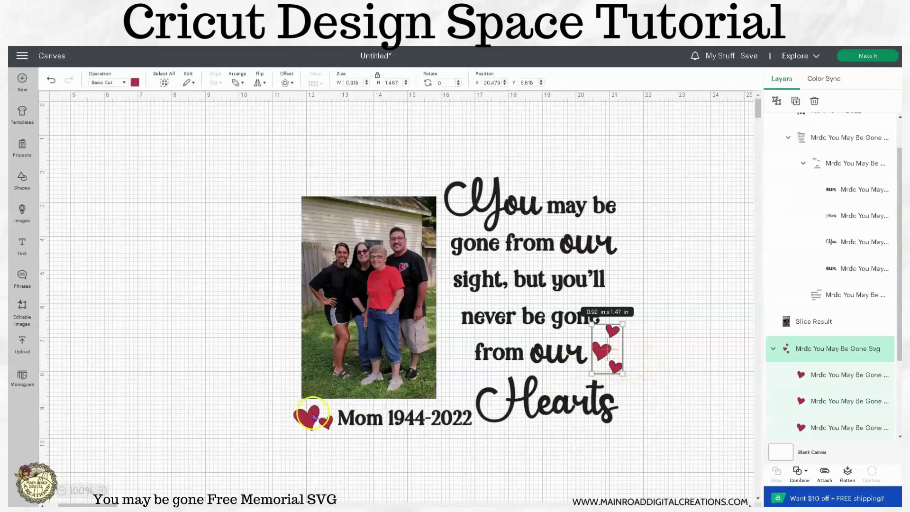
left_click(824, 474)
left_click(689, 444)
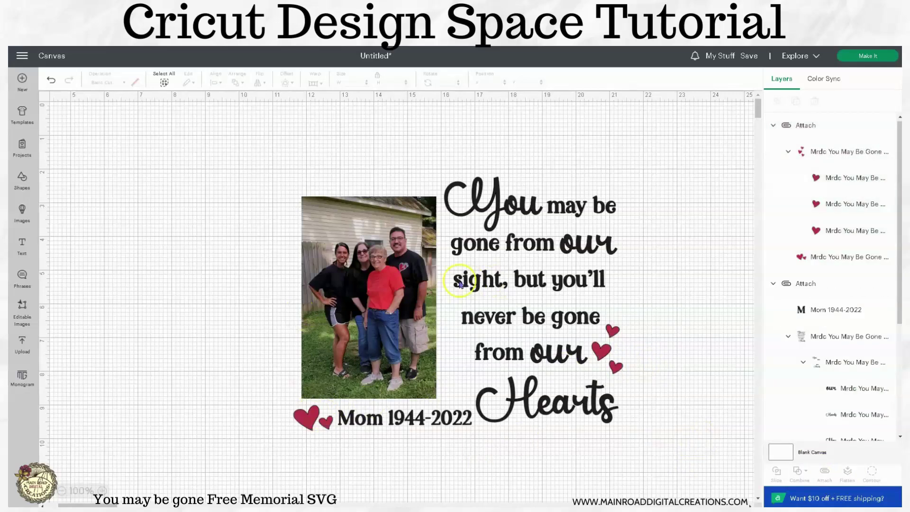
Hide the sliced family photo layer and select all the remaining lettering and hearts.
left_click(378, 252)
left_click(308, 228)
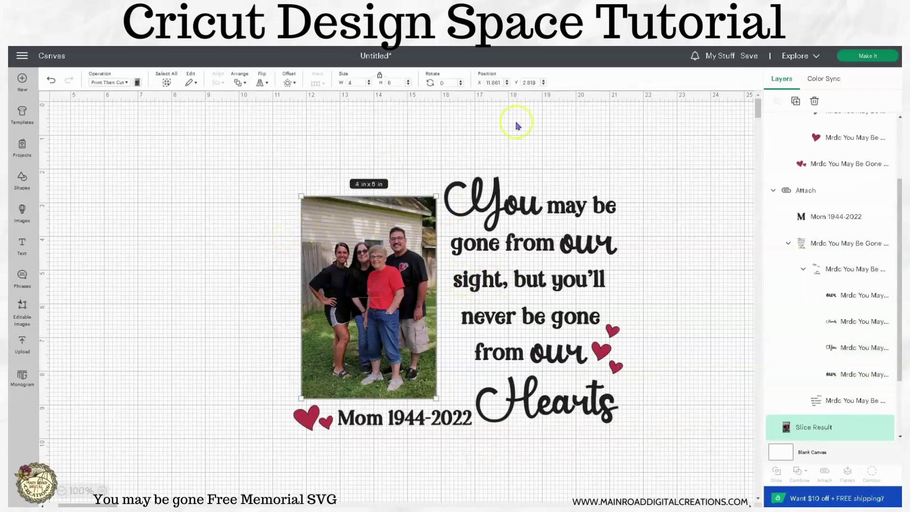
scroll(853, 218, "up", 2)
scroll(855, 258, "down", 4)
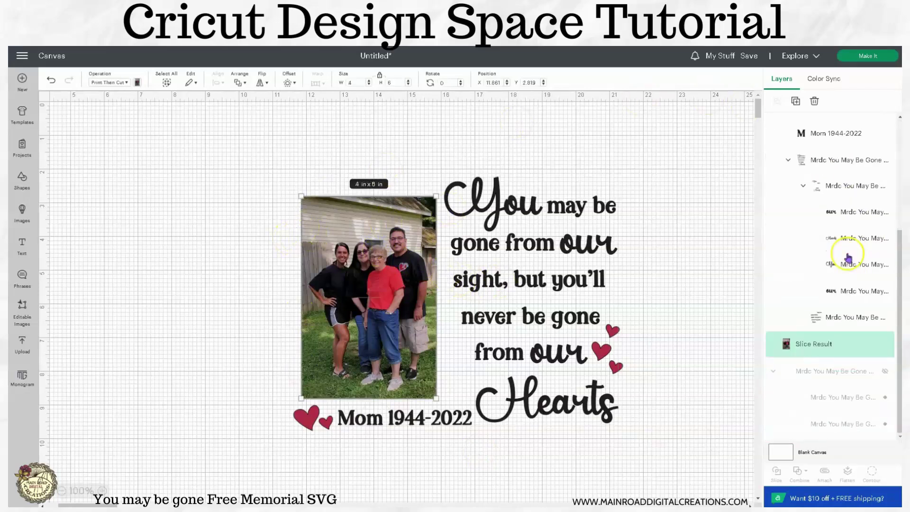
left_click(884, 344)
left_click_drag(687, 450, 192, 129)
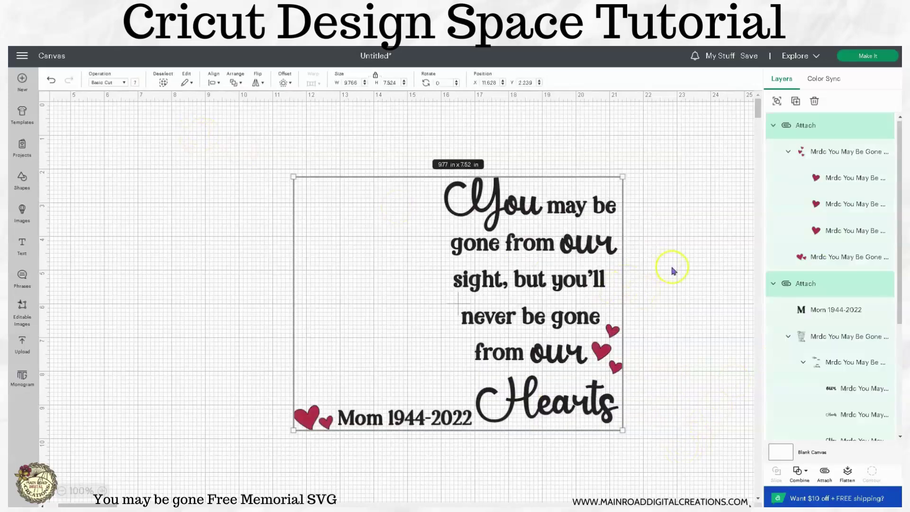
Send the project to cut preparation and mirror both the black lettering mat and the red hearts mat.
left_click(876, 59)
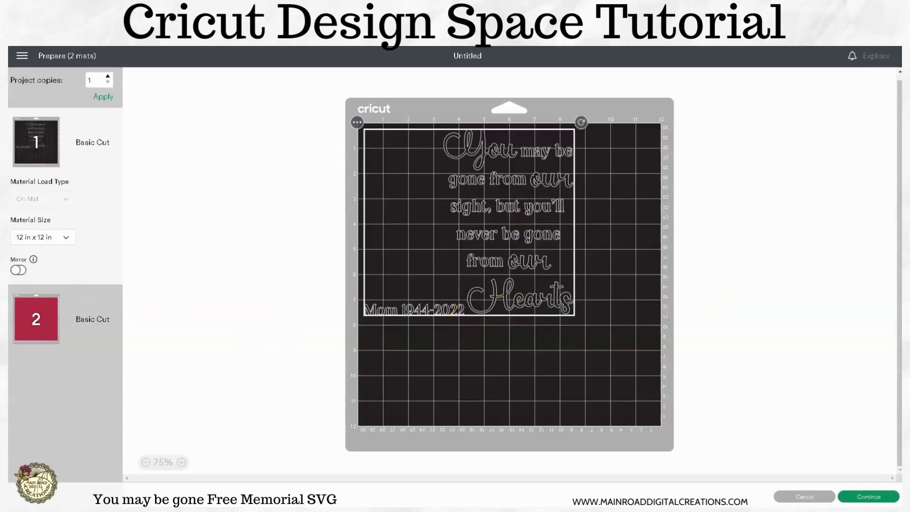
left_click(36, 319)
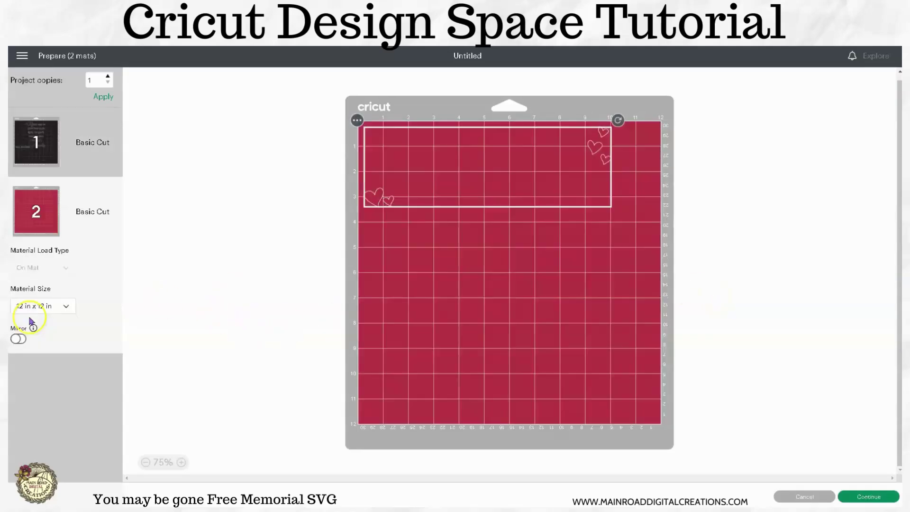
left_click(74, 122)
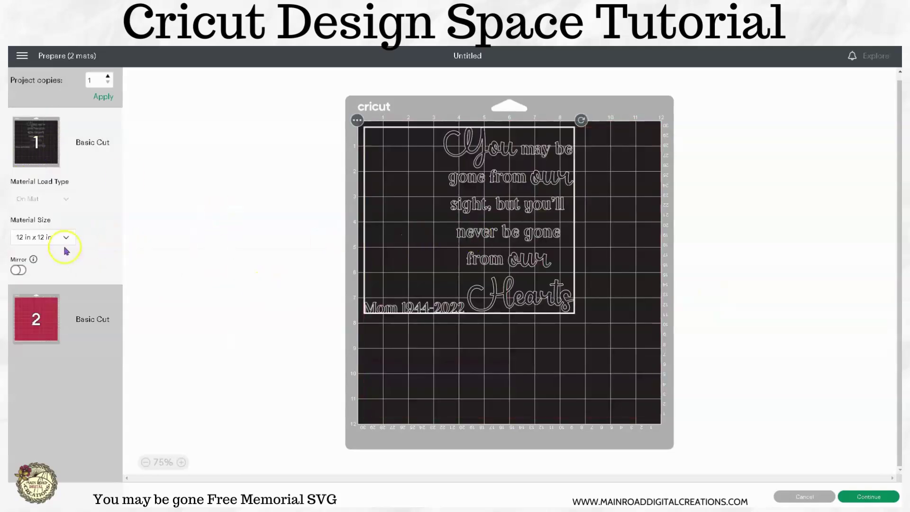
left_click(19, 270)
left_click(38, 317)
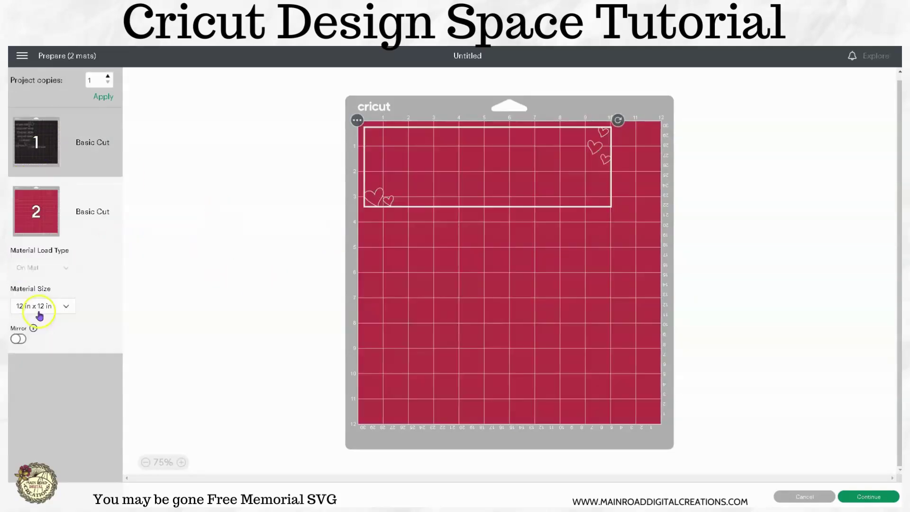
left_click(19, 340)
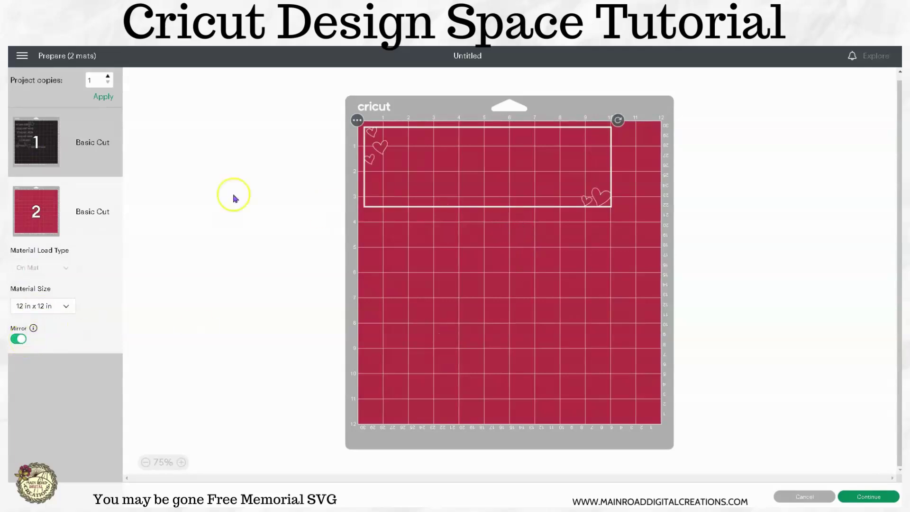
left_click(27, 156)
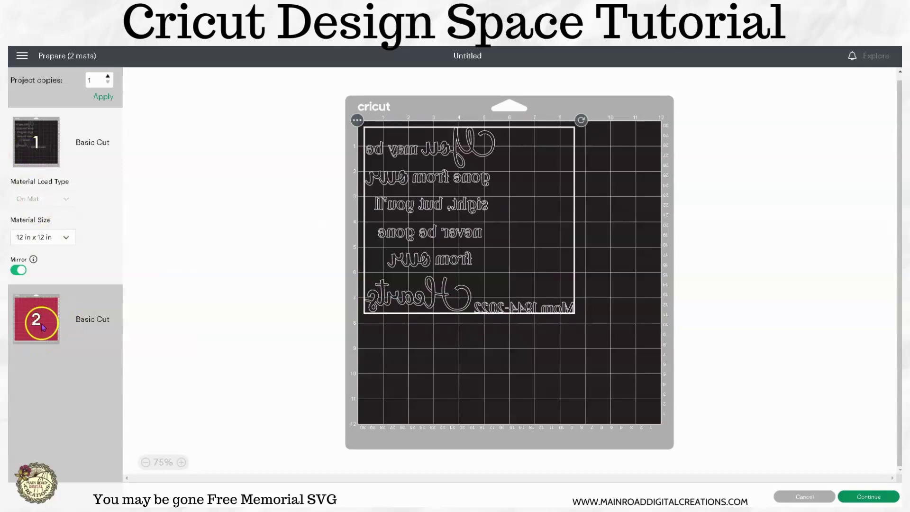
Move the attached hearts to the lower part of the red mat and transfer them onto the black lettering mat, below the text.
left_click(32, 320)
left_click_drag(376, 148, 381, 358)
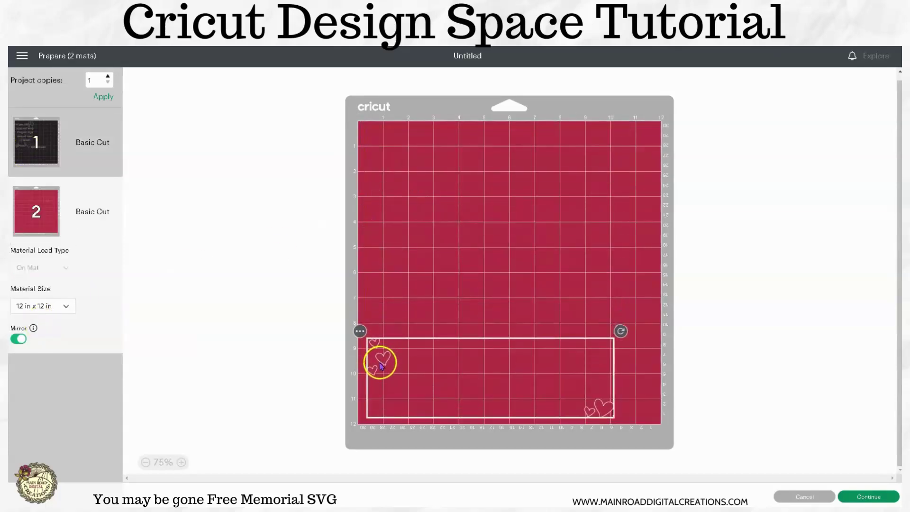
left_click(359, 331)
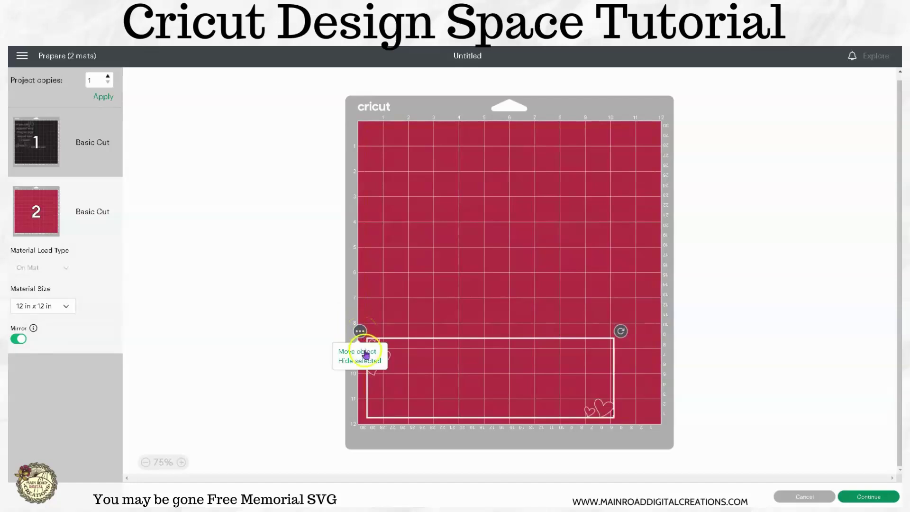
left_click(363, 349)
left_click(342, 161)
left_click(621, 216)
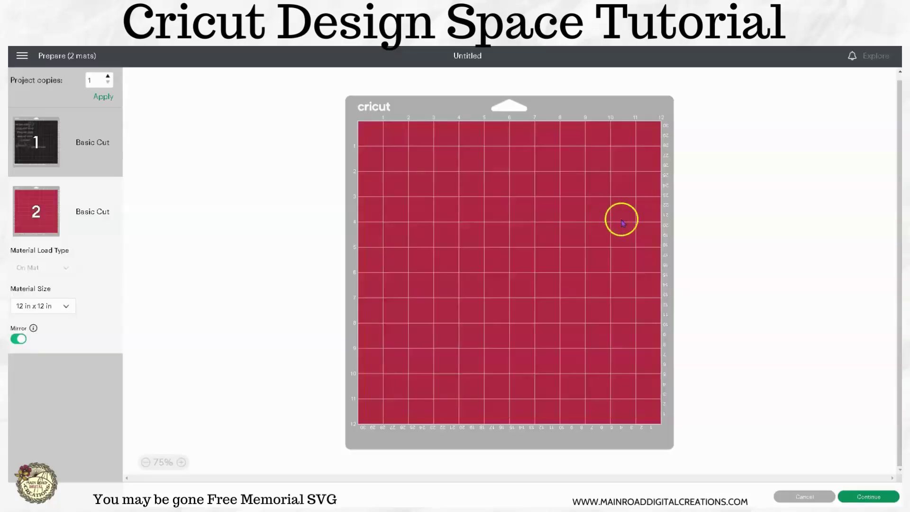
left_click_drag(619, 406, 642, 406)
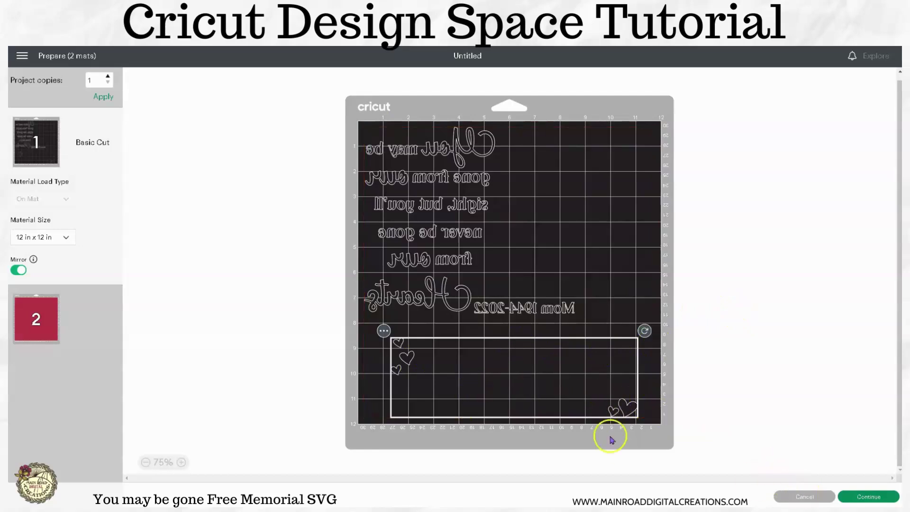
Return to the canvas and detach the three hearts beside the lettering from the heart pair.
left_click(785, 494)
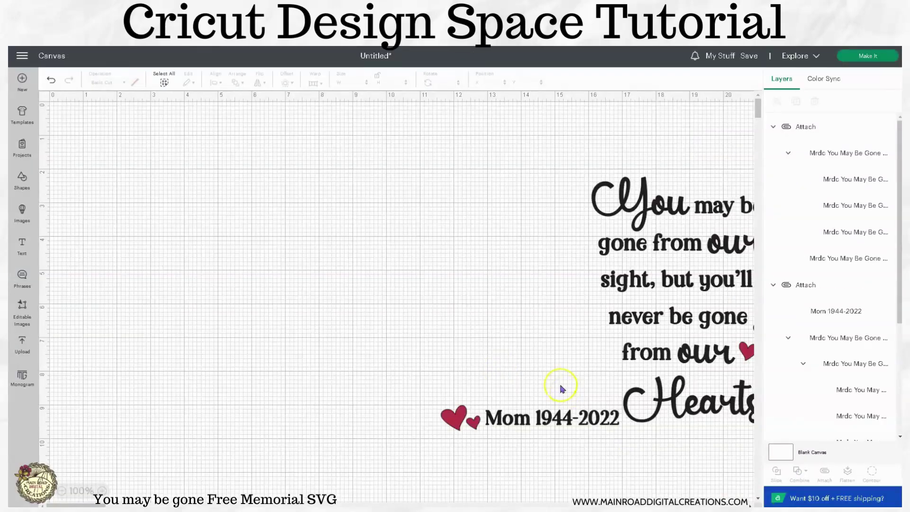
left_click(805, 133)
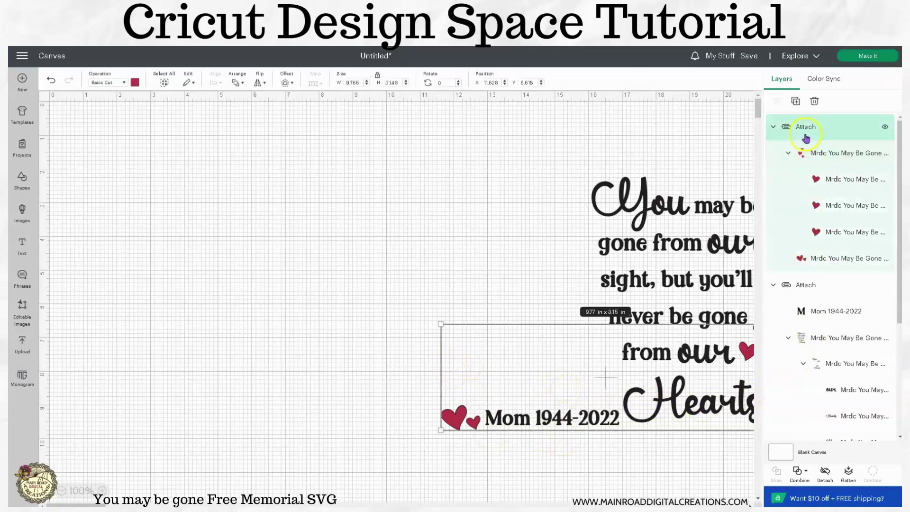
left_click(824, 471)
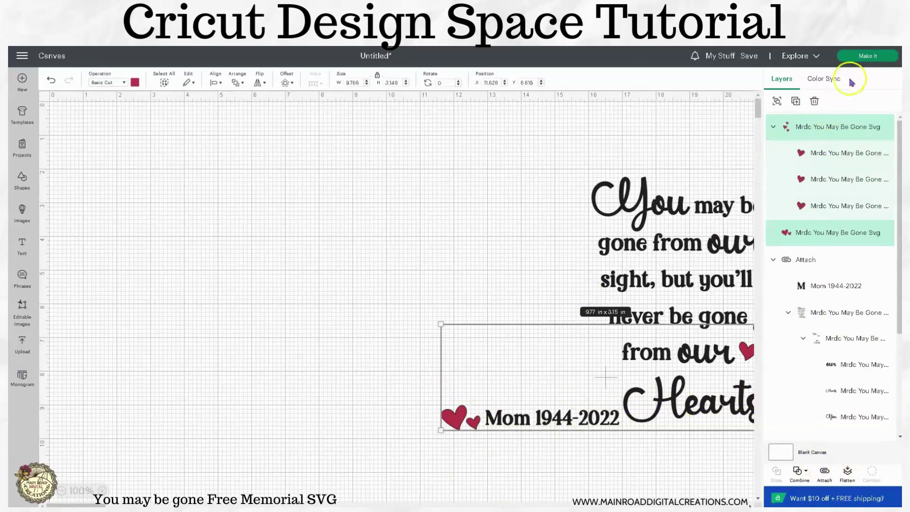
Prepare the project for cutting, loading all materials on a 12 in x 12 in mat.
left_click(864, 56)
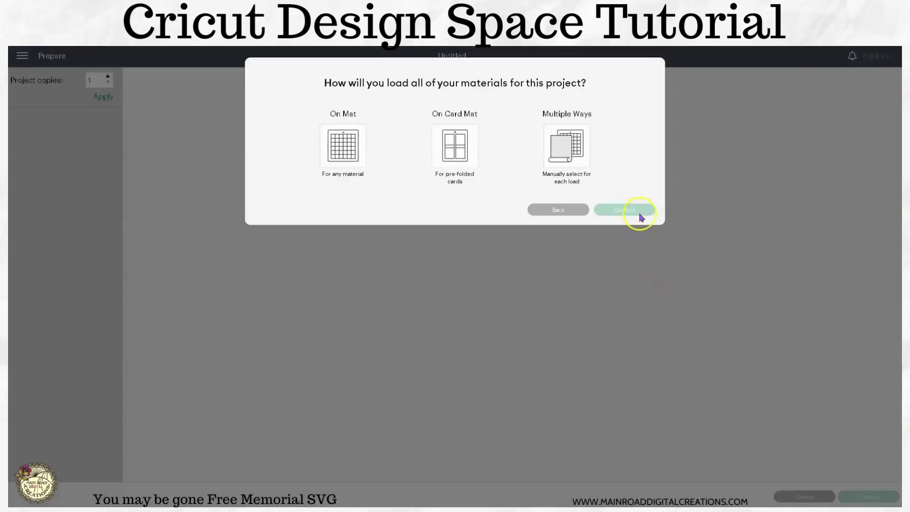
left_click(345, 142)
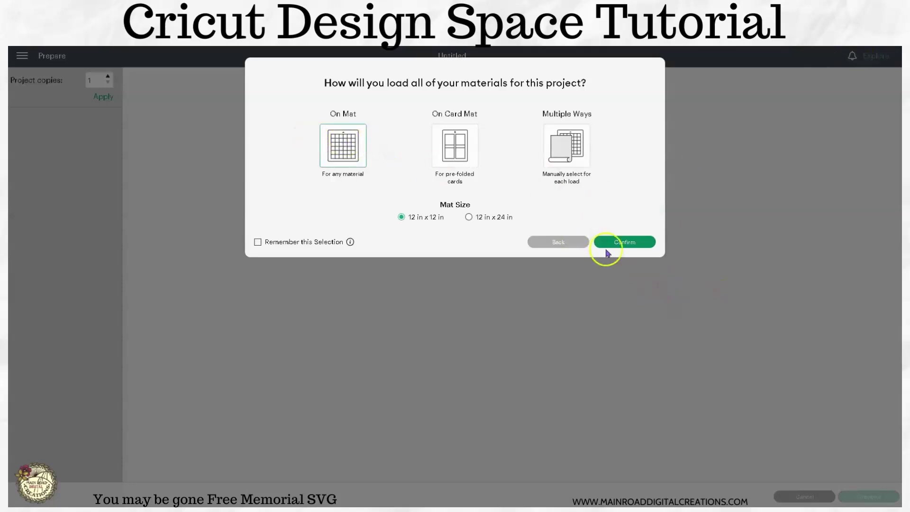
left_click(603, 249)
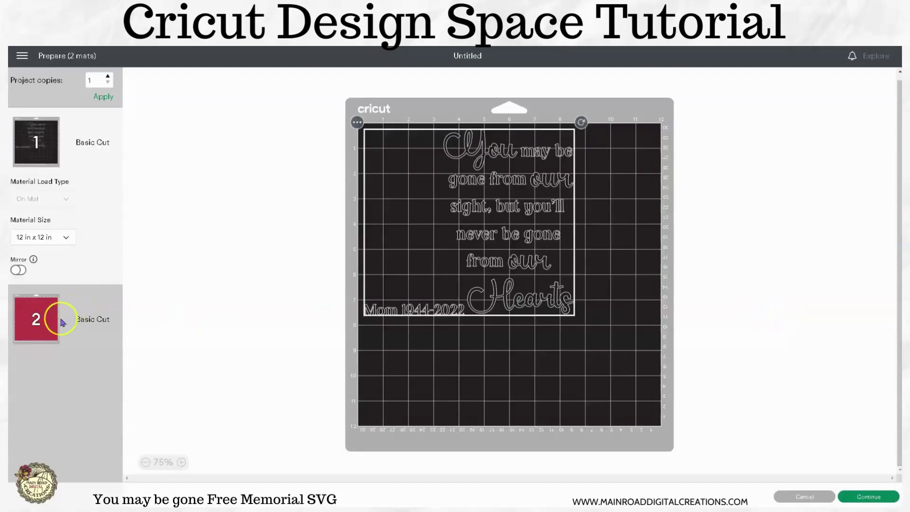
On the red mat, move the heart pair below the row and shift the single hearts closer to it.
left_click(62, 320)
left_click_drag(430, 136, 407, 135)
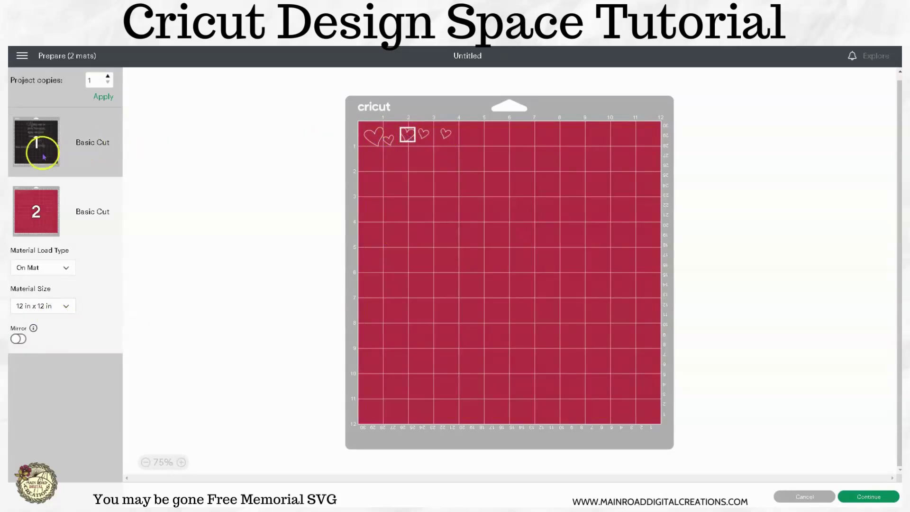
left_click(34, 142)
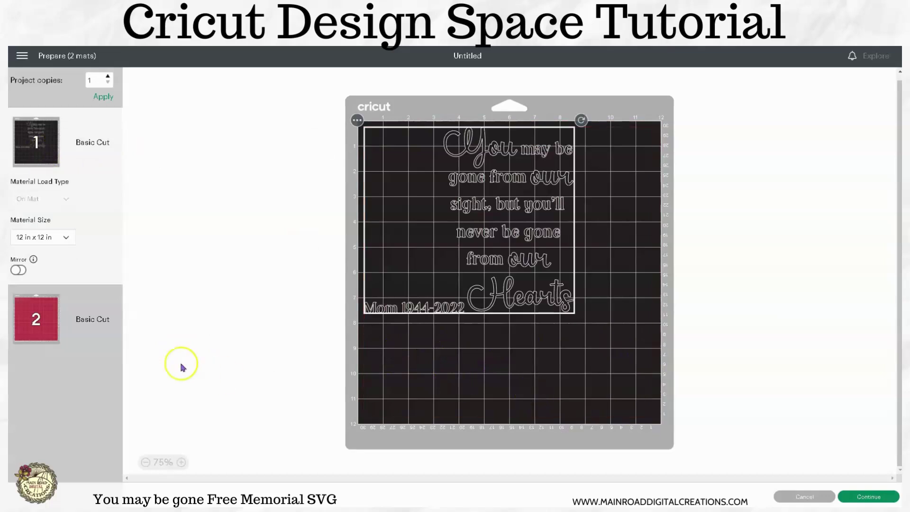
left_click(36, 318)
left_click_drag(377, 142, 381, 162)
left_click(450, 136)
left_click_drag(453, 141, 420, 139)
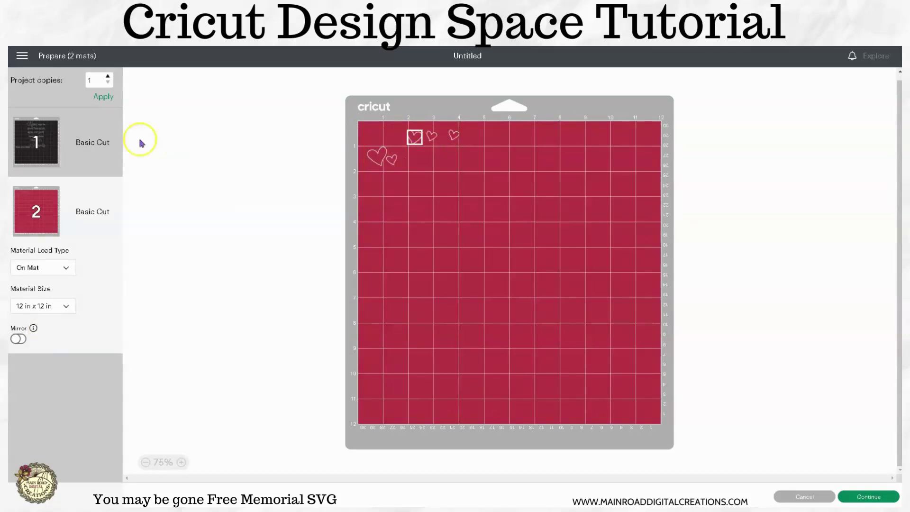
Mirror the black lettering mat and leave the cut preparation for the canvas.
left_click(39, 144)
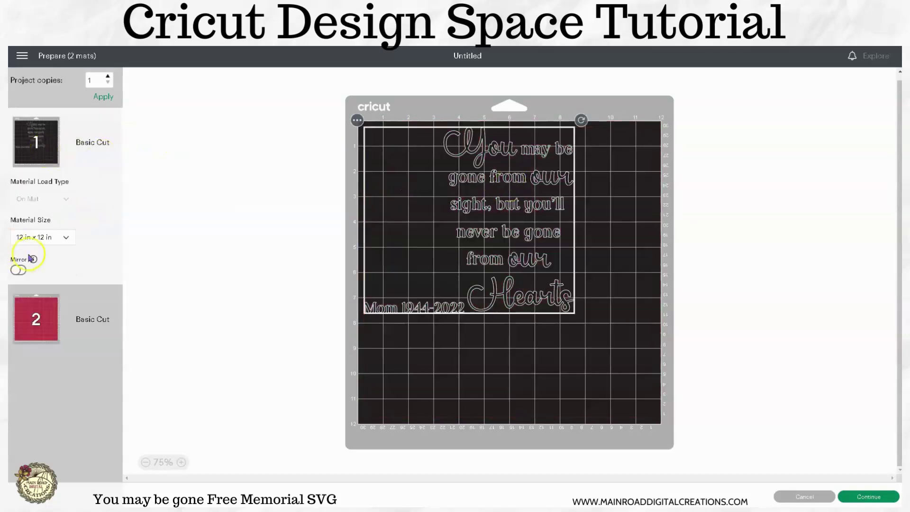
left_click(19, 271)
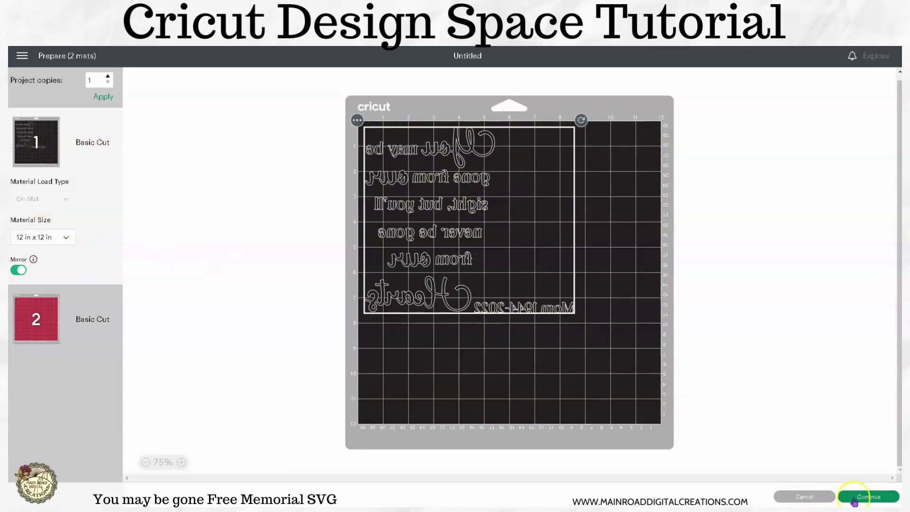
left_click(814, 499)
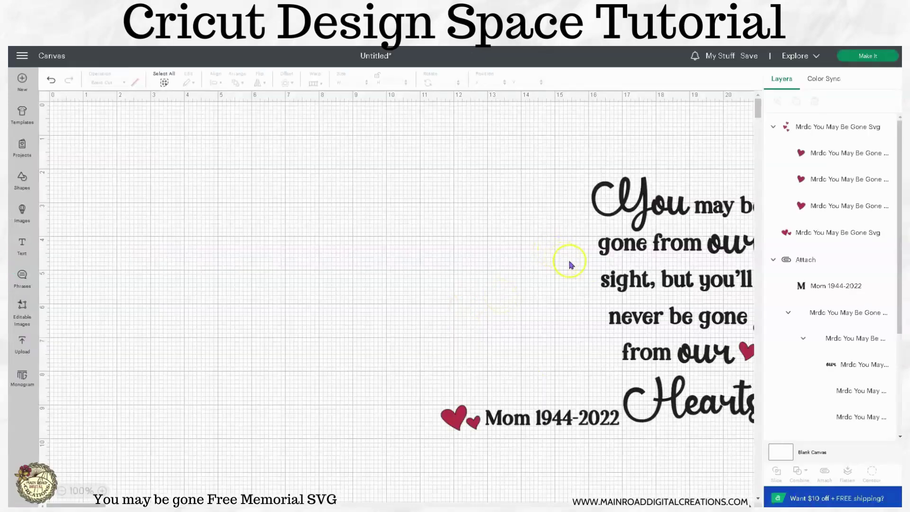
Shift the lettering and heart pair left on the canvas and place the three grouped hearts just right of the lettering.
left_click_drag(692, 330, 548, 308)
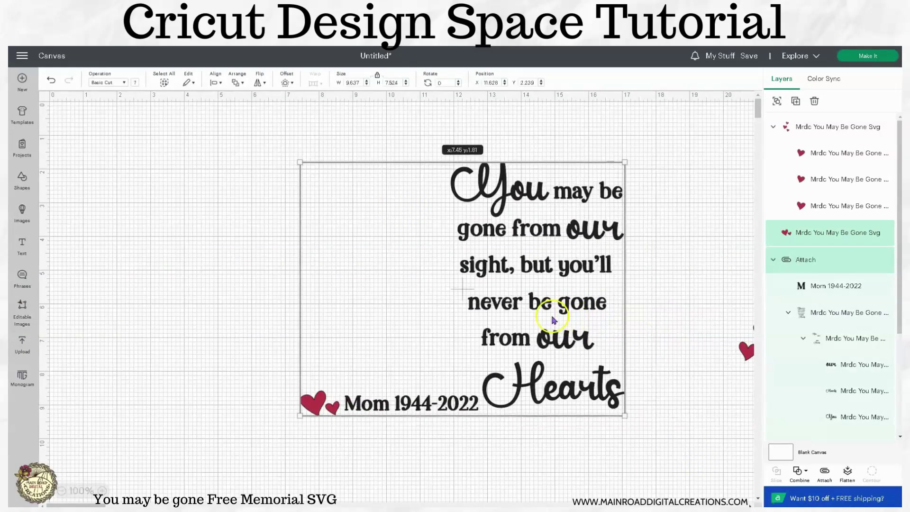
left_click_drag(735, 349, 644, 360)
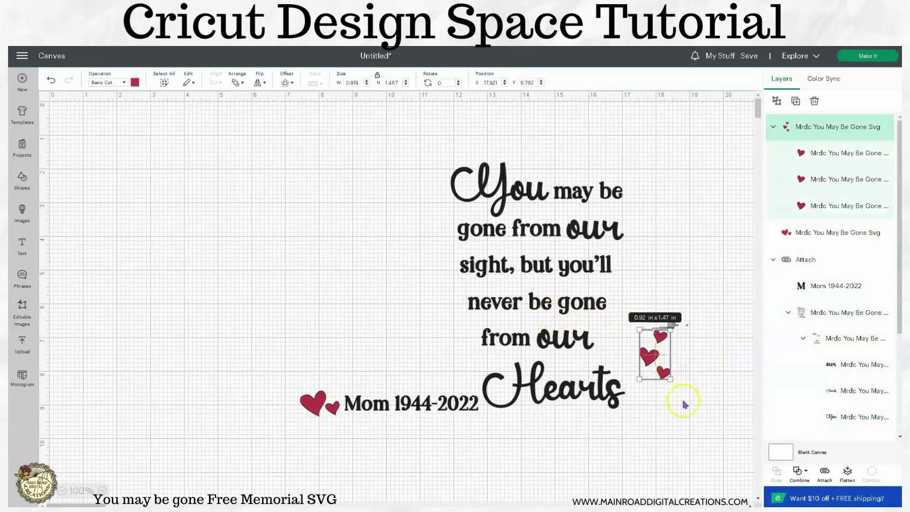